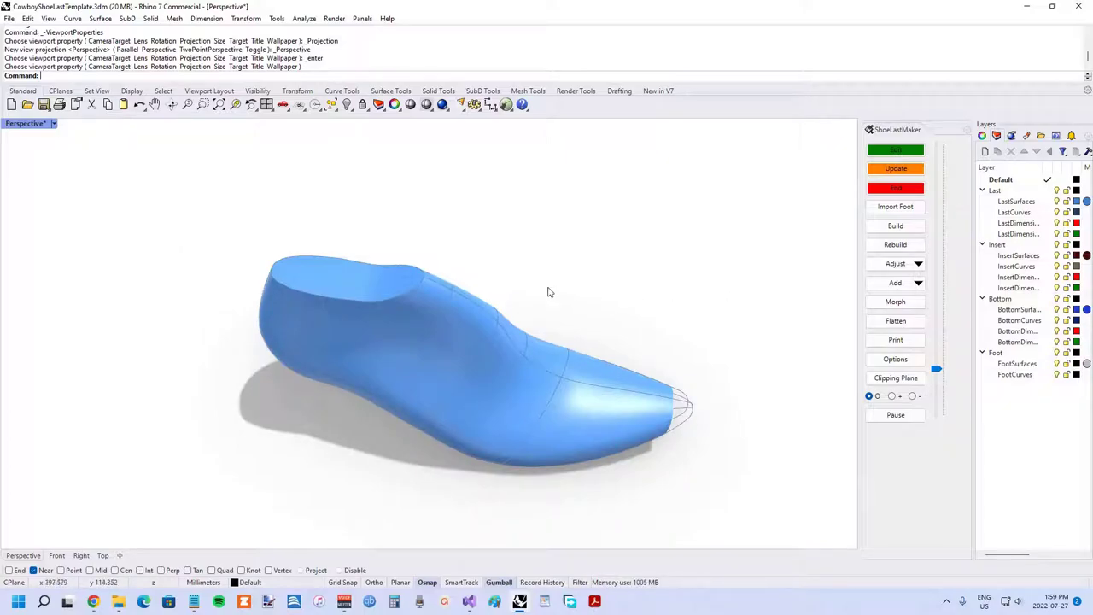
Inspect the last from side angles and review its options without changing anything
right_drag(479, 358, 494, 272)
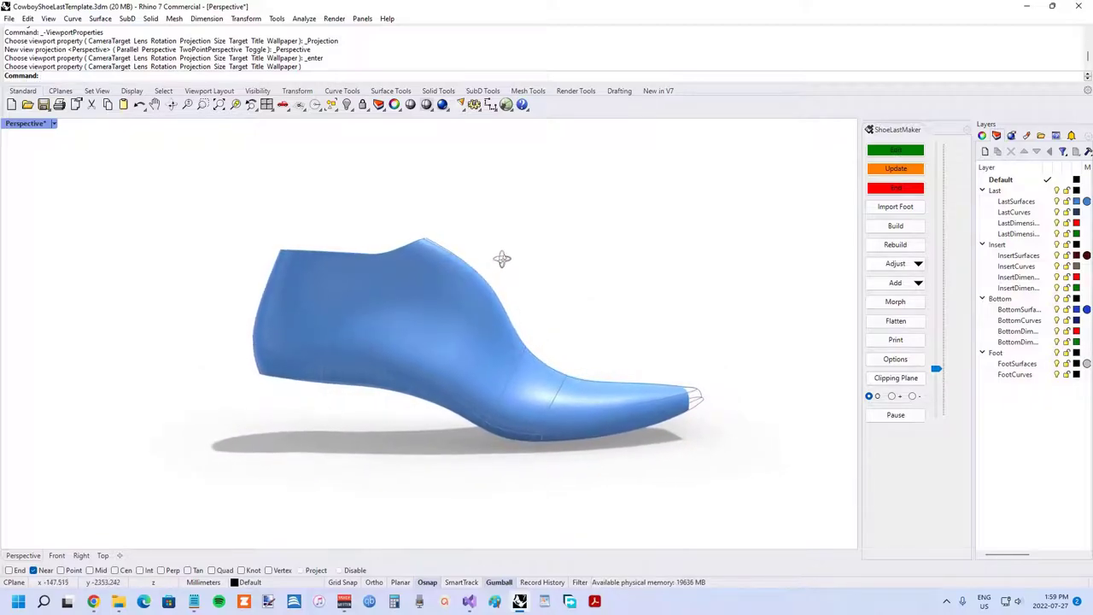
scroll(383, 335, up, 2)
right_drag(396, 334, 369, 334)
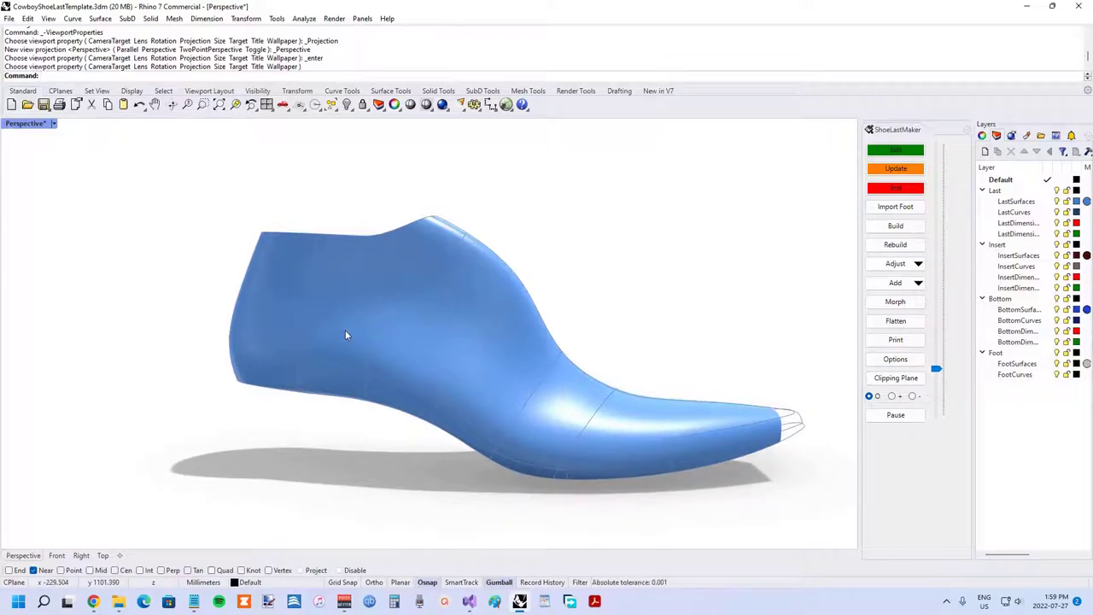
right_drag(256, 399, 241, 393)
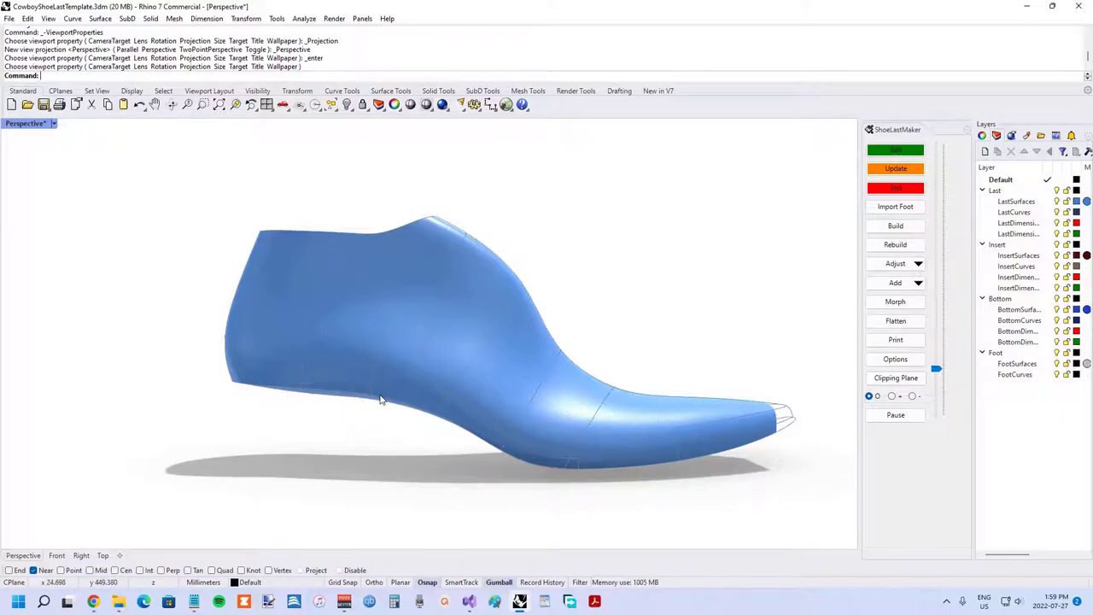
right_drag(378, 398, 405, 354)
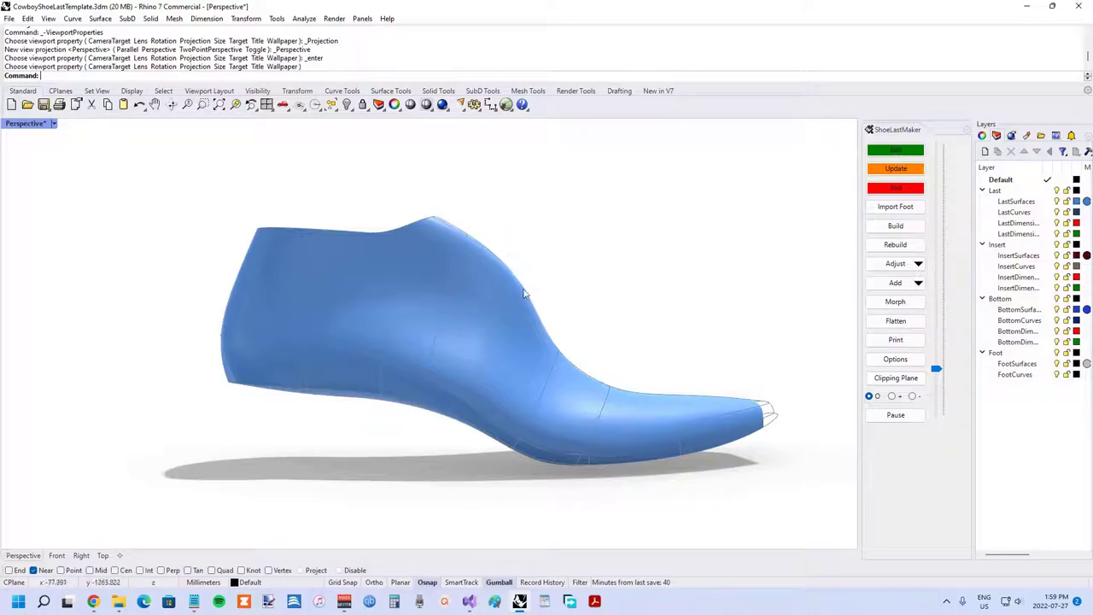
mouse_move(524, 308)
right_down()
mouse_move(522, 298)
mouse_move(410, 317)
mouse_move(522, 320)
mouse_move(512, 323)
right_up()
right_drag(345, 365, 347, 333)
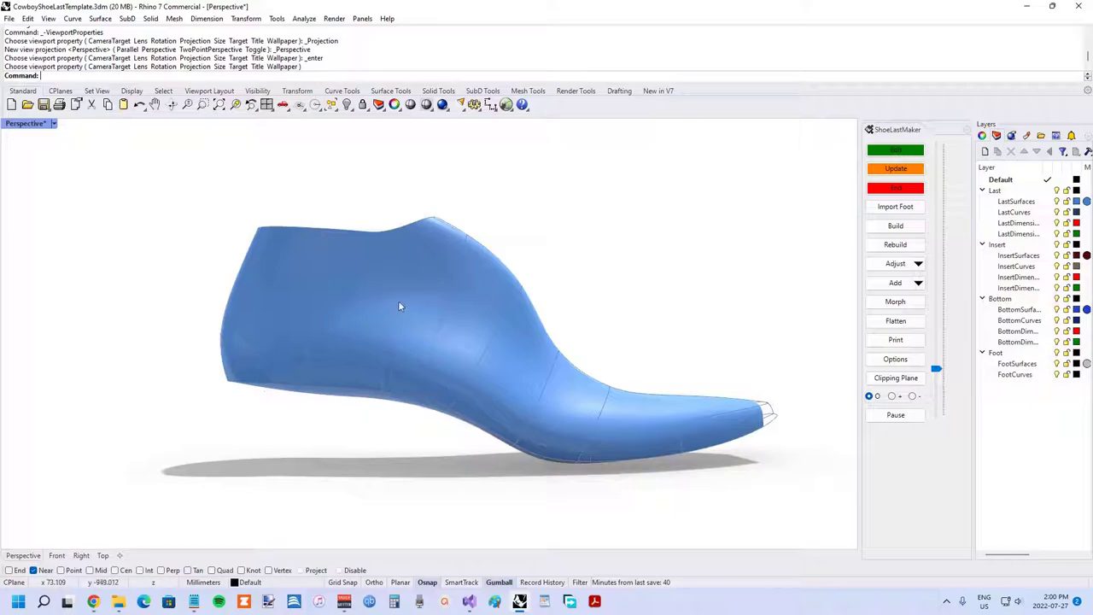
right_drag(398, 305, 376, 309)
click(888, 358)
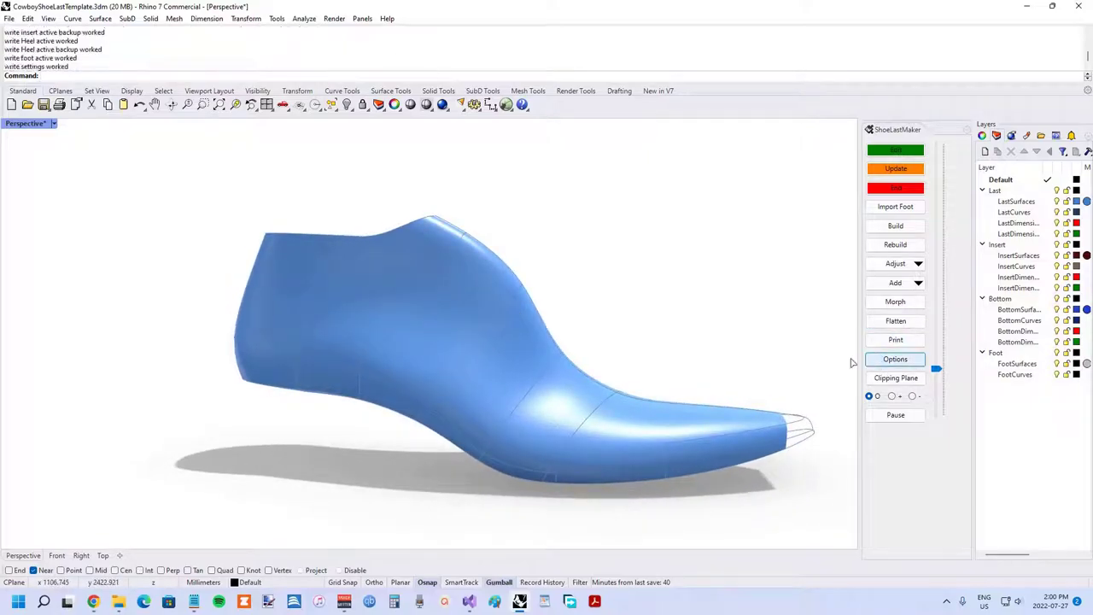
drag(171, 78, 189, 169)
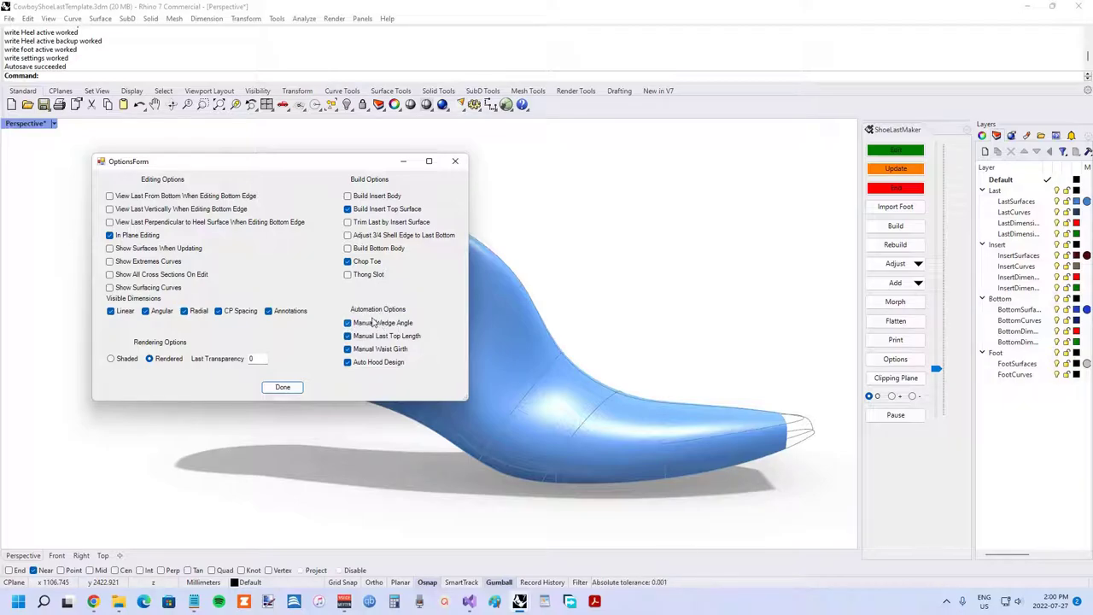
click(279, 390)
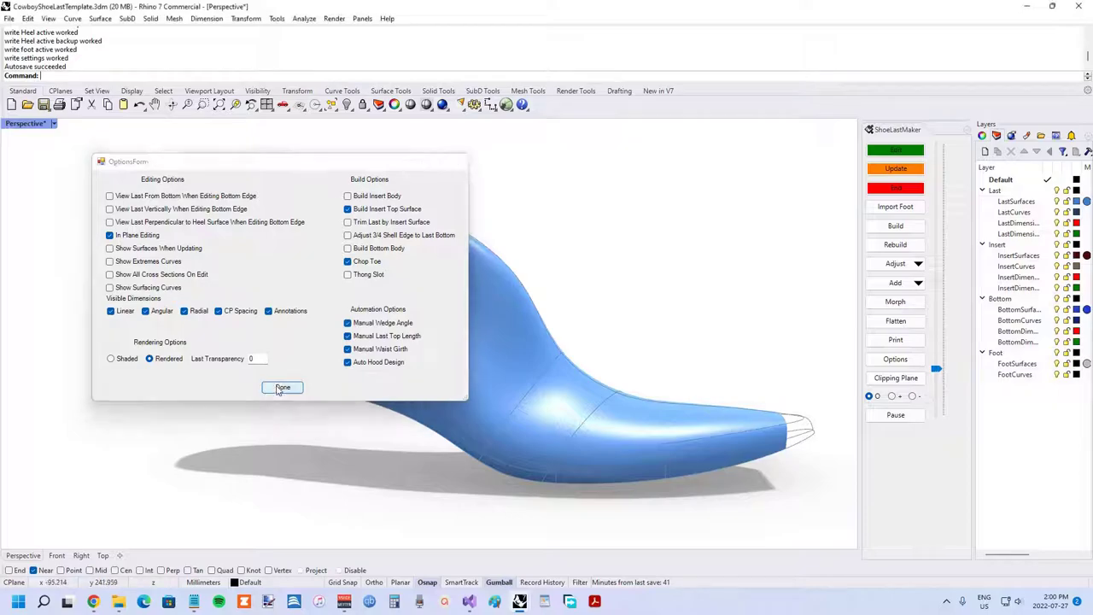
Edit the last's upper to show its dimensioned profile: length 320, chop toe 19, angle 32
click(895, 150)
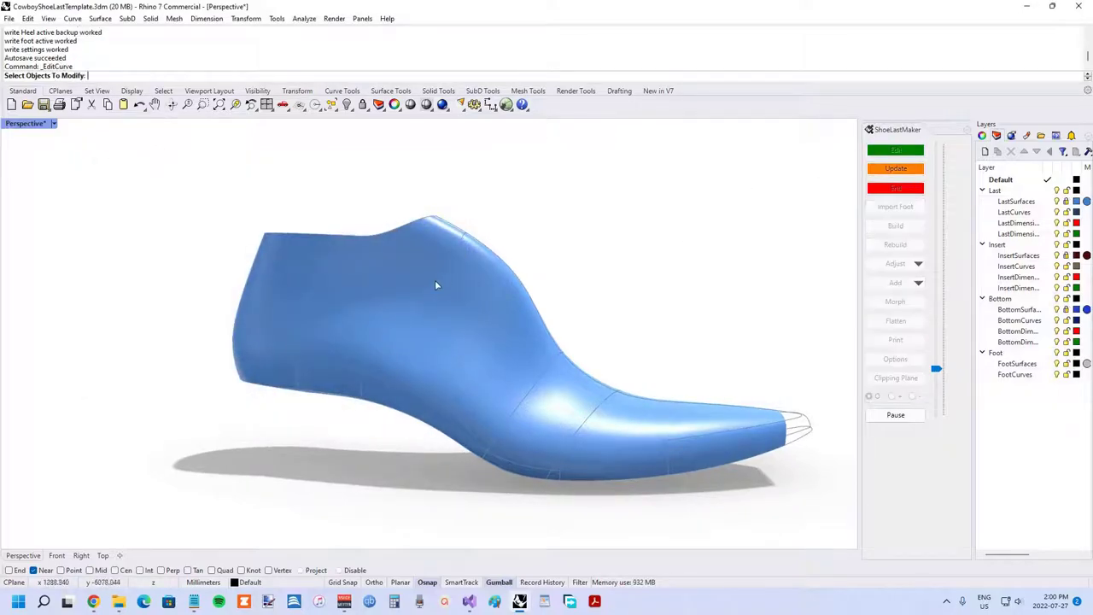
click(482, 248)
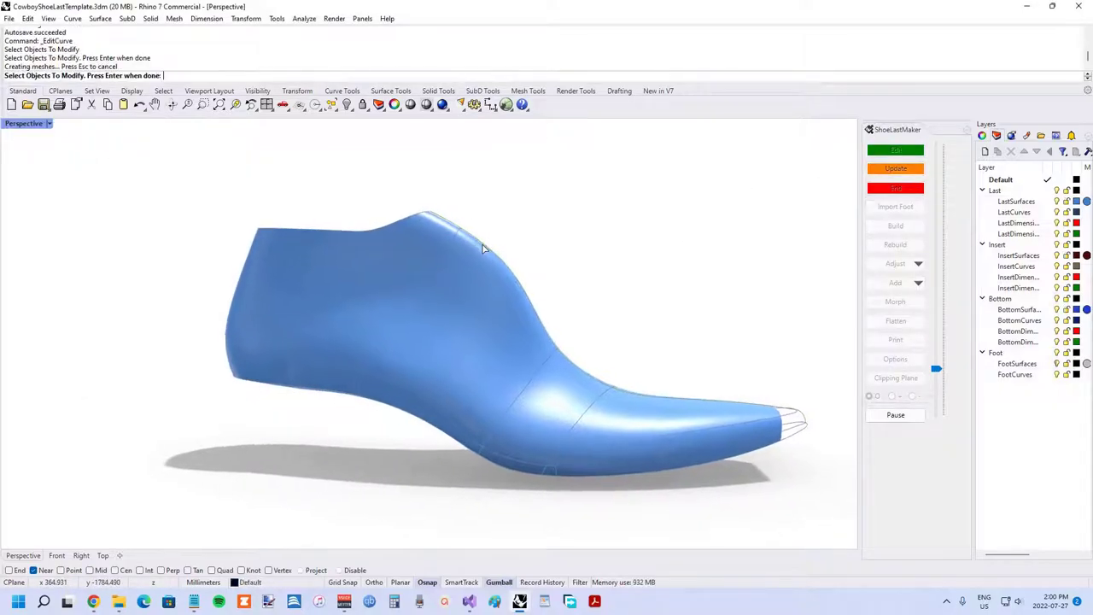
key(Return)
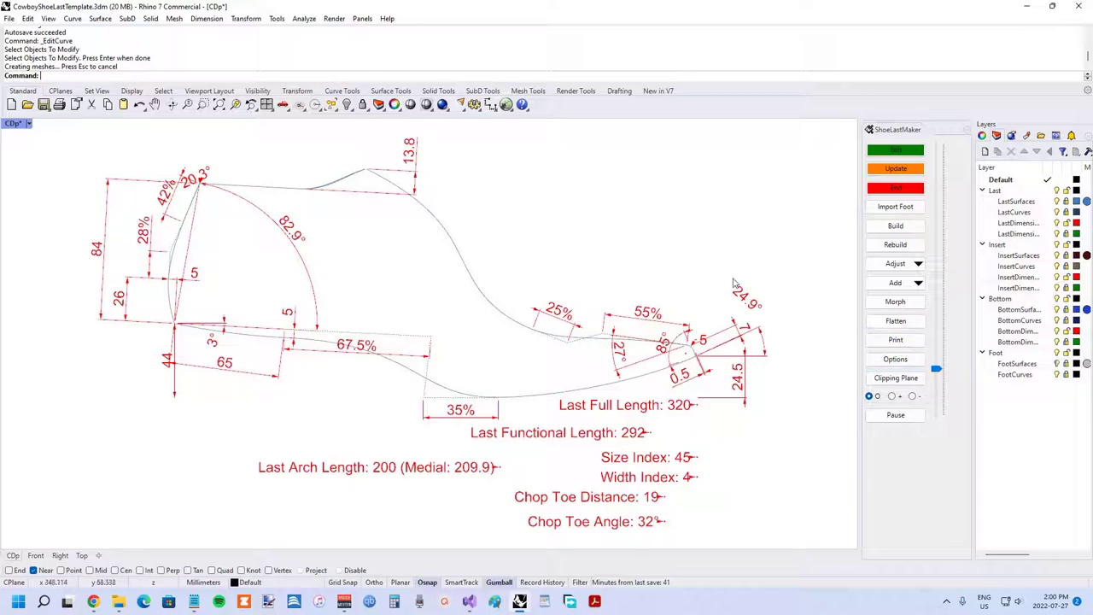
End the curve edit and orbit around the regenerated shaded cowboy last, toe and top
click(895, 188)
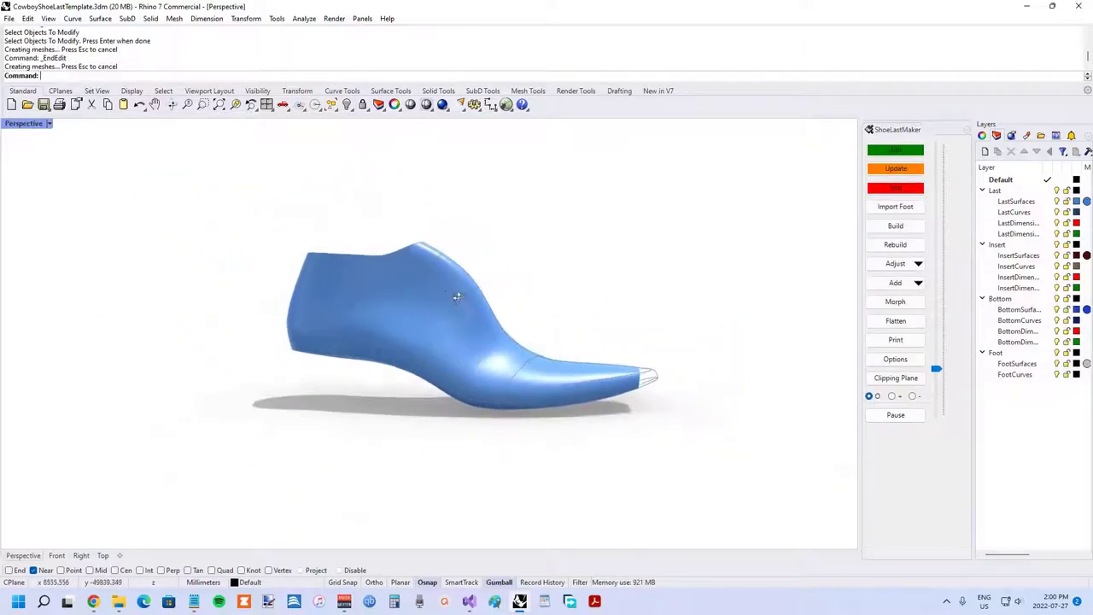
right_drag(457, 296, 512, 330)
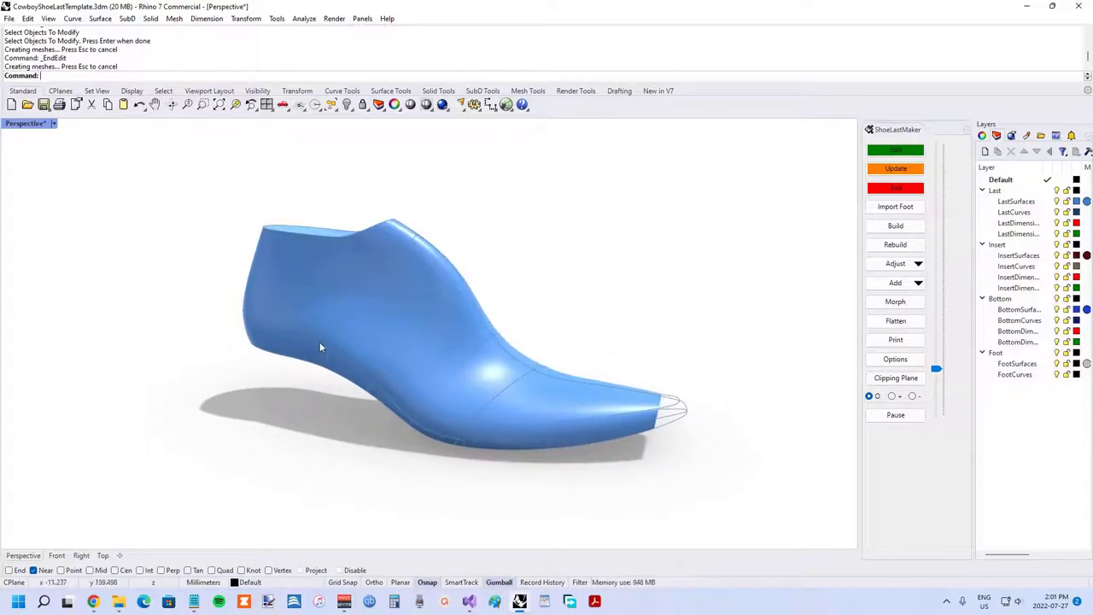
scroll(320, 347, up, 5)
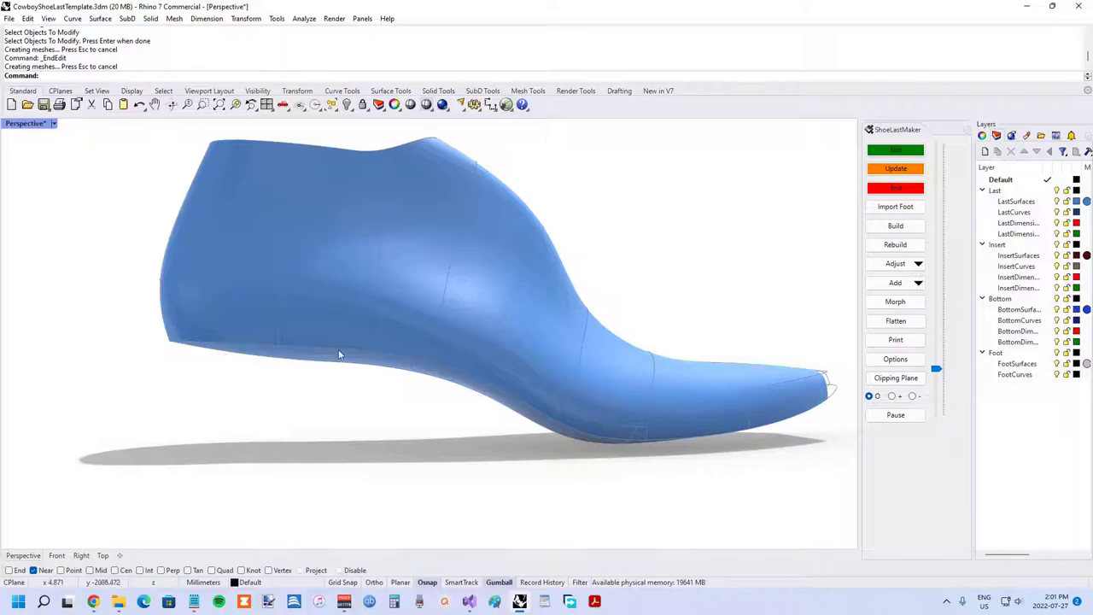
right_drag(579, 324, 499, 340)
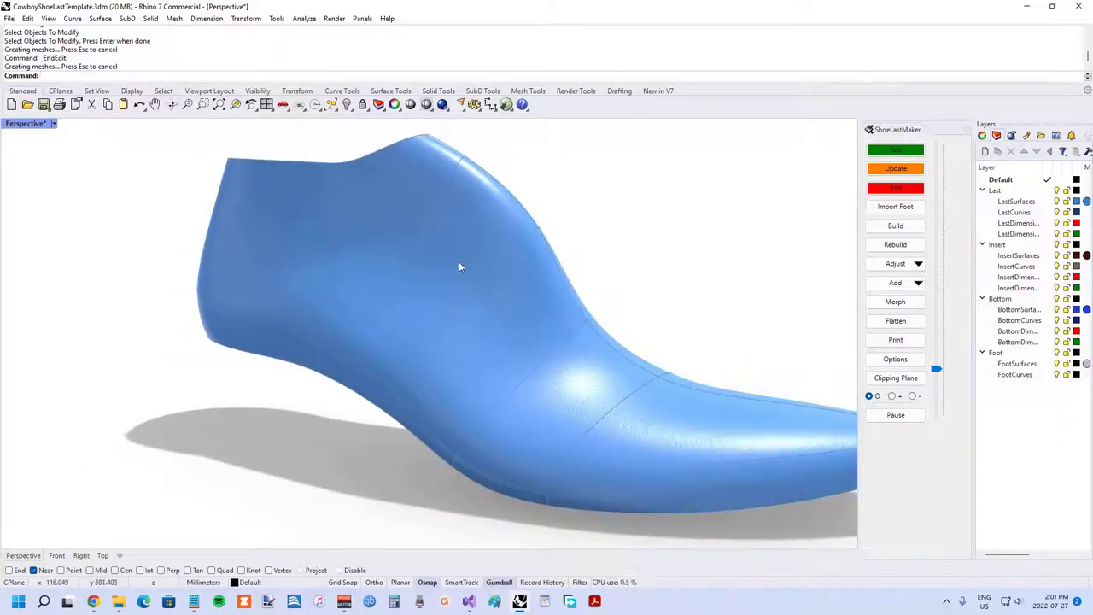
right_drag(455, 258, 397, 280)
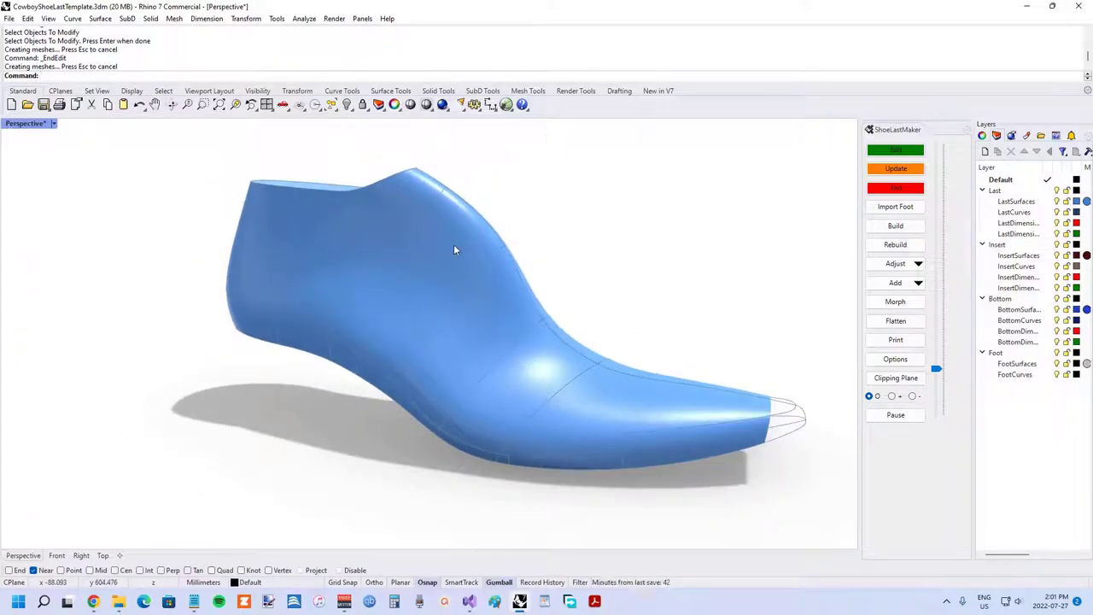
mouse_move(384, 262)
right_down()
mouse_move(398, 274)
mouse_move(380, 256)
right_up()
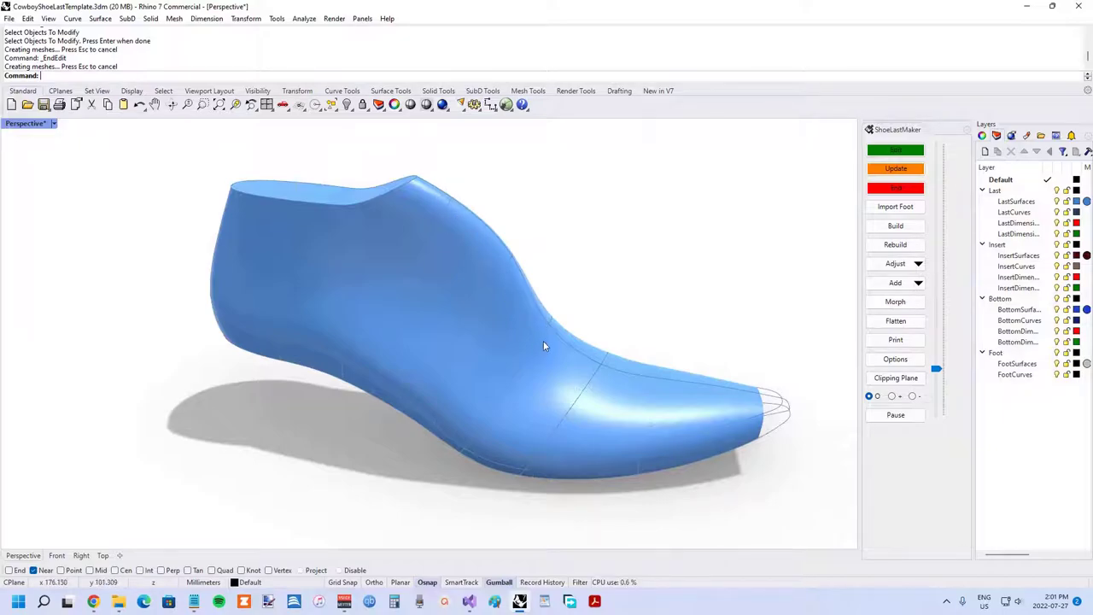
right_drag(517, 342, 515, 316)
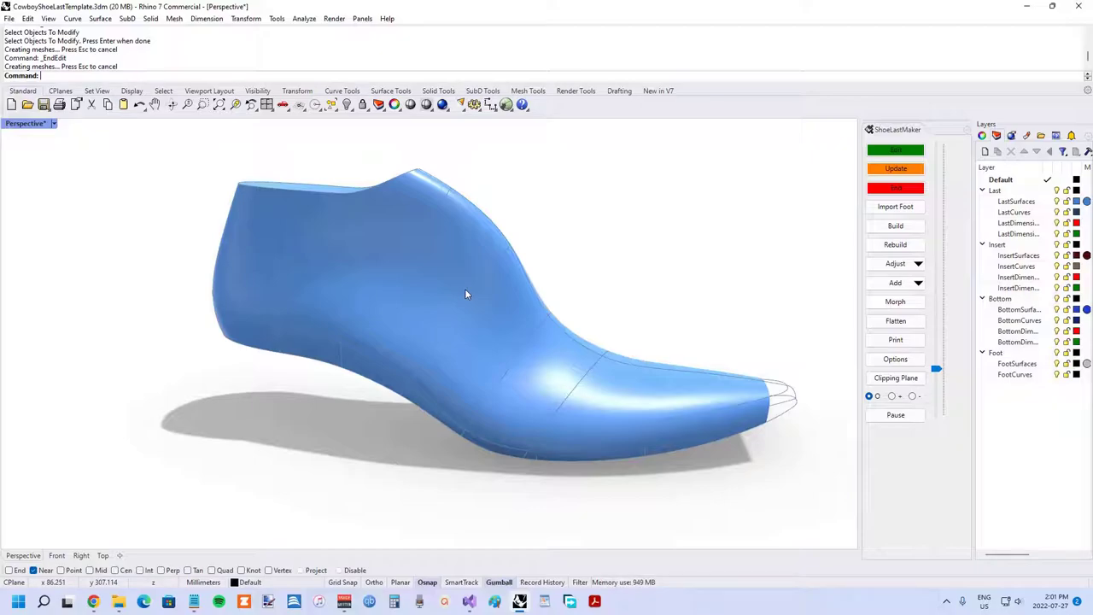
mouse_move(468, 276)
right_down()
mouse_move(475, 318)
mouse_move(489, 278)
right_up()
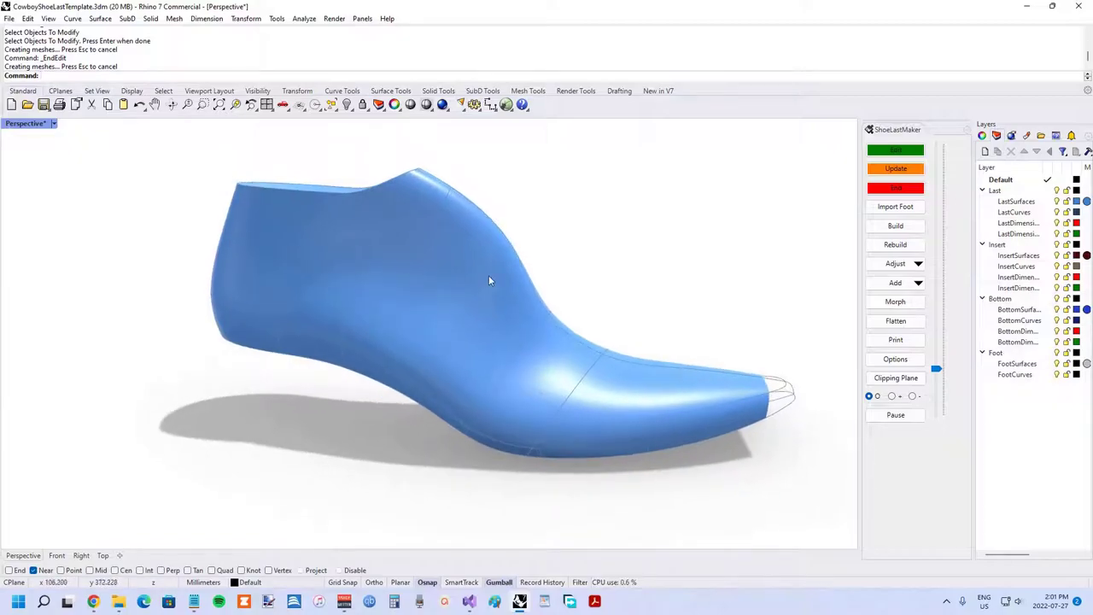
click(891, 359)
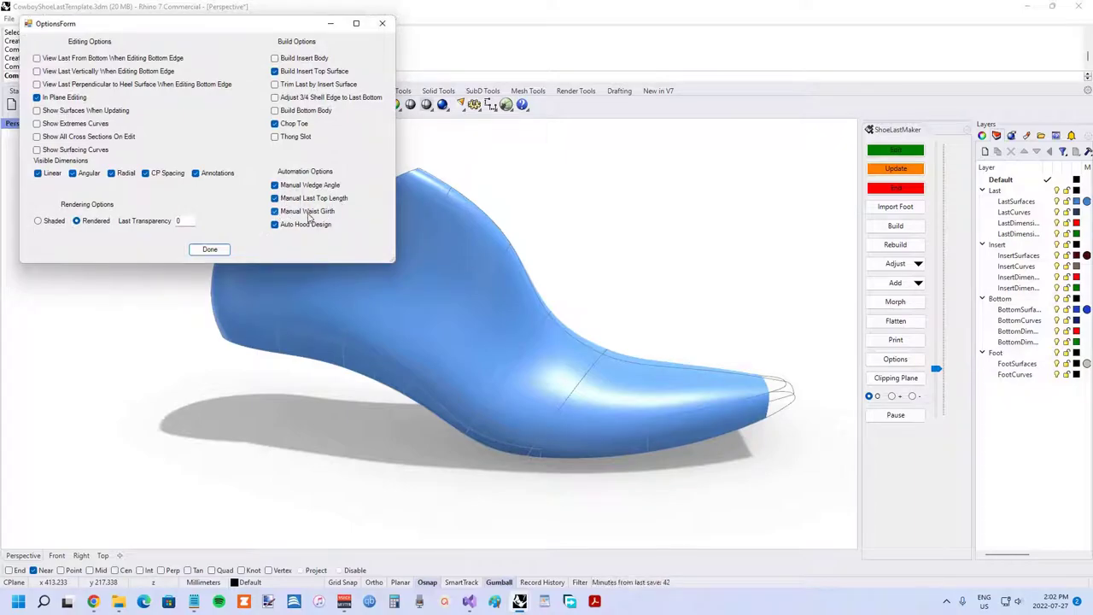
click(211, 250)
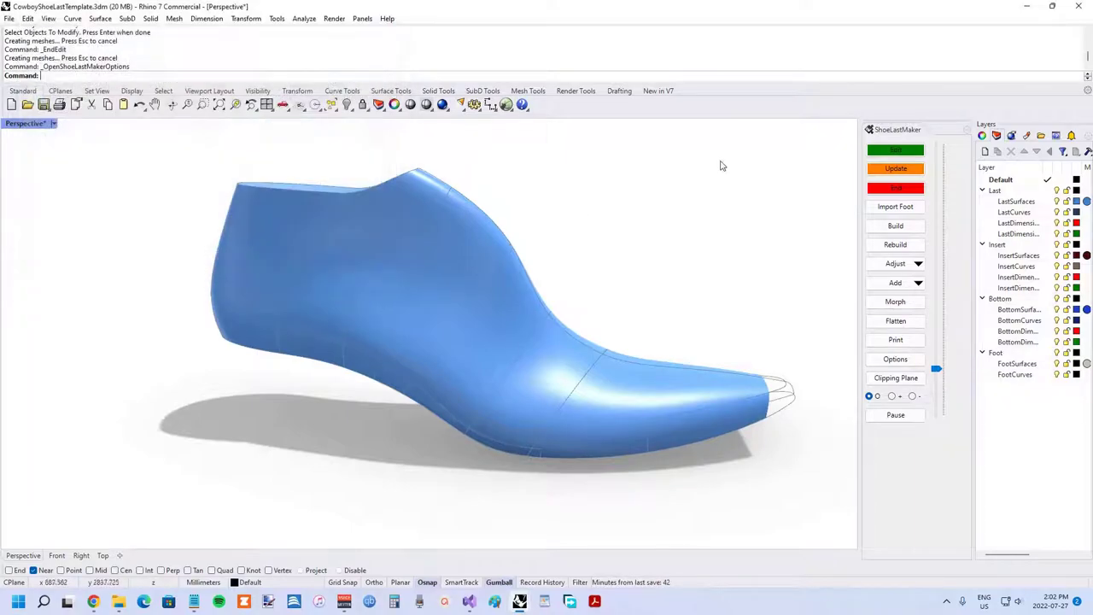
click(895, 151)
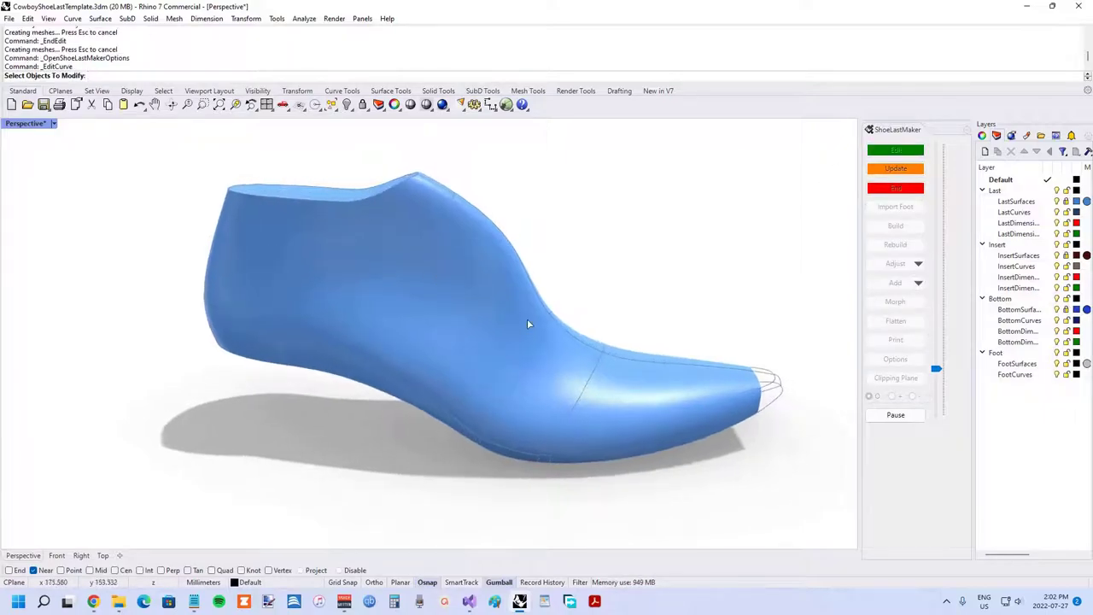
click(541, 339)
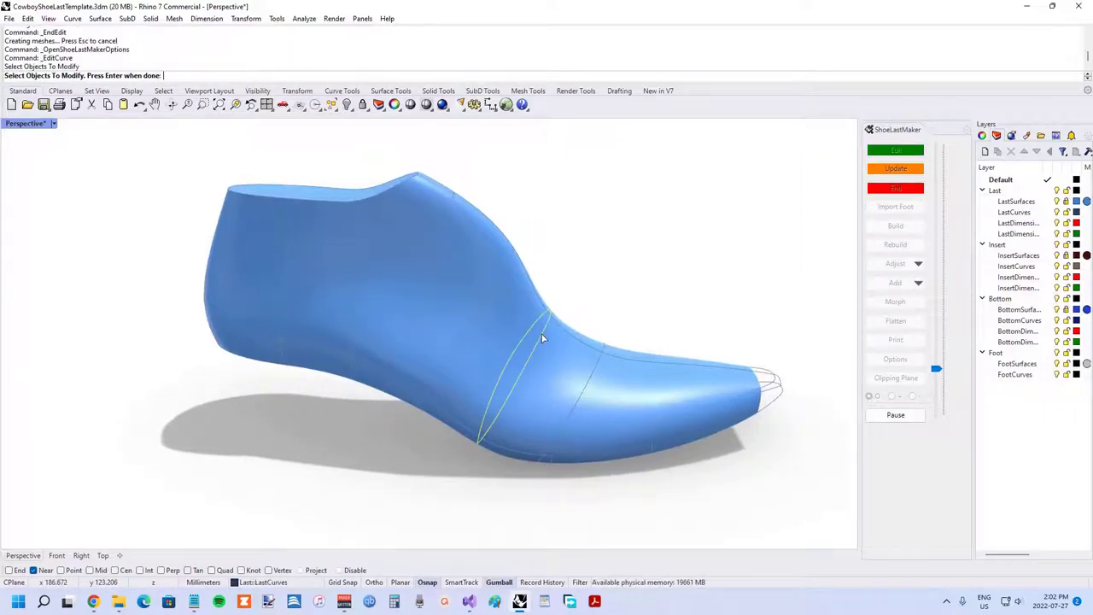
key(Left)
key(Left)
key(Left)
key(Left)
key(Left)
key(Left)
key(Left)
key(Left)
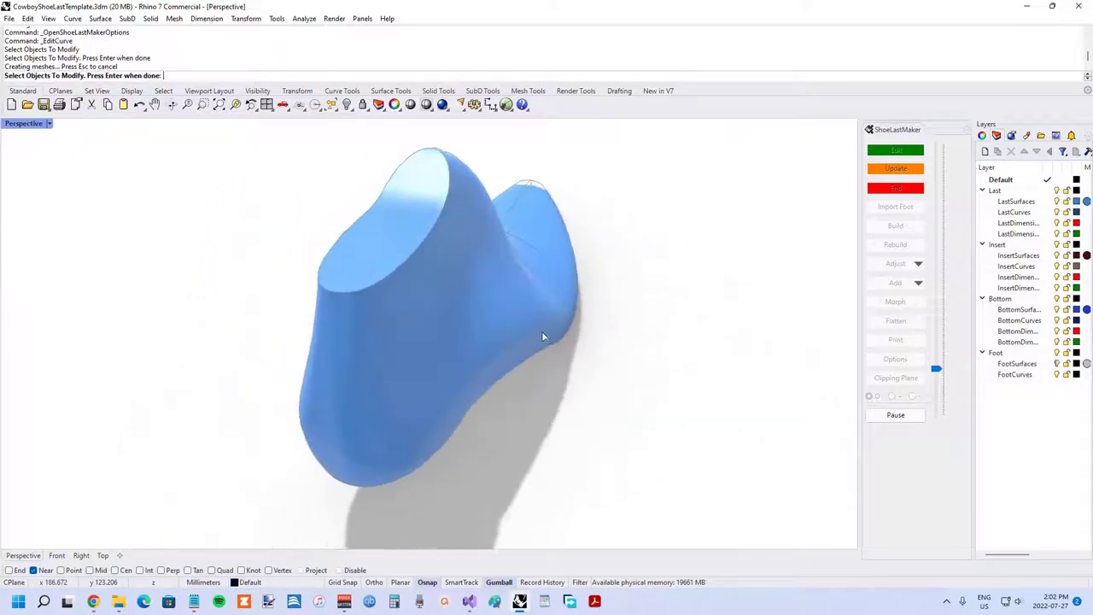
key(Return)
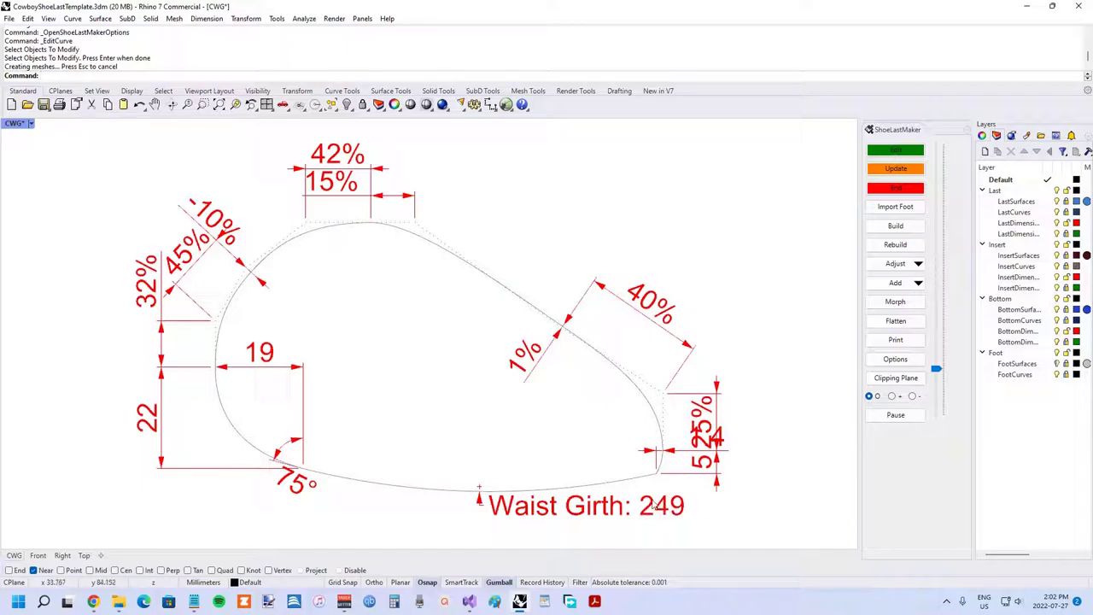
click(884, 192)
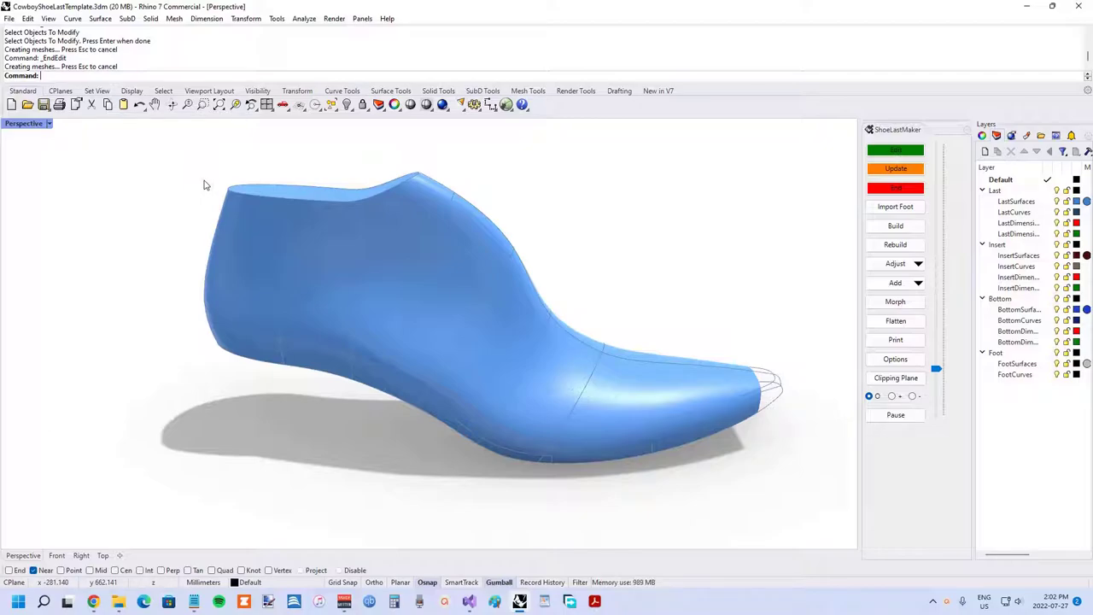
mouse_move(400, 216)
right_down()
mouse_move(434, 237)
mouse_move(410, 231)
right_up()
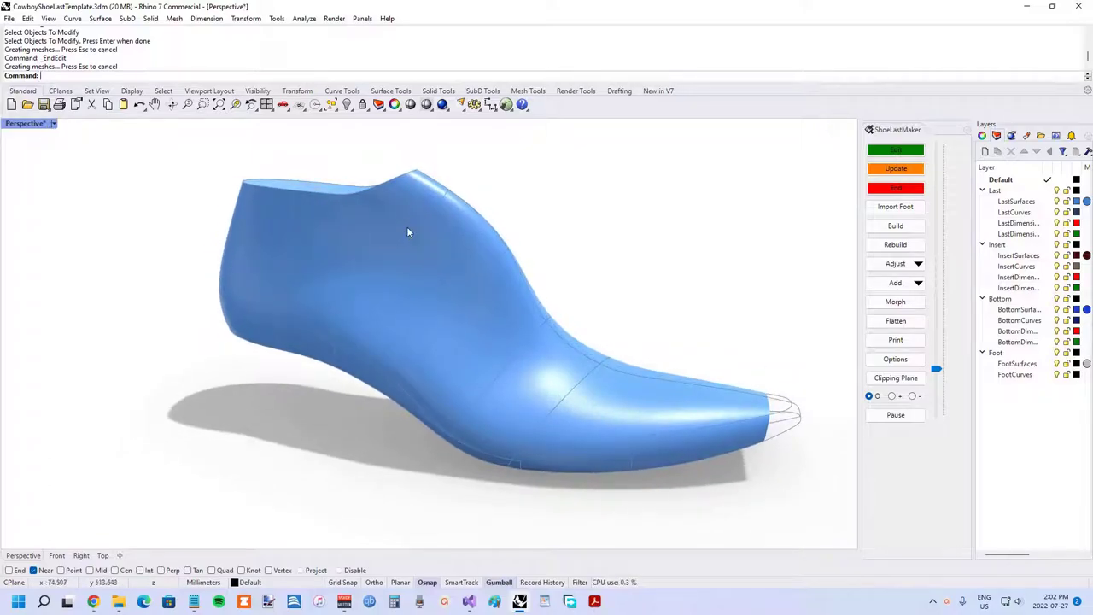
right_drag(372, 185, 483, 190)
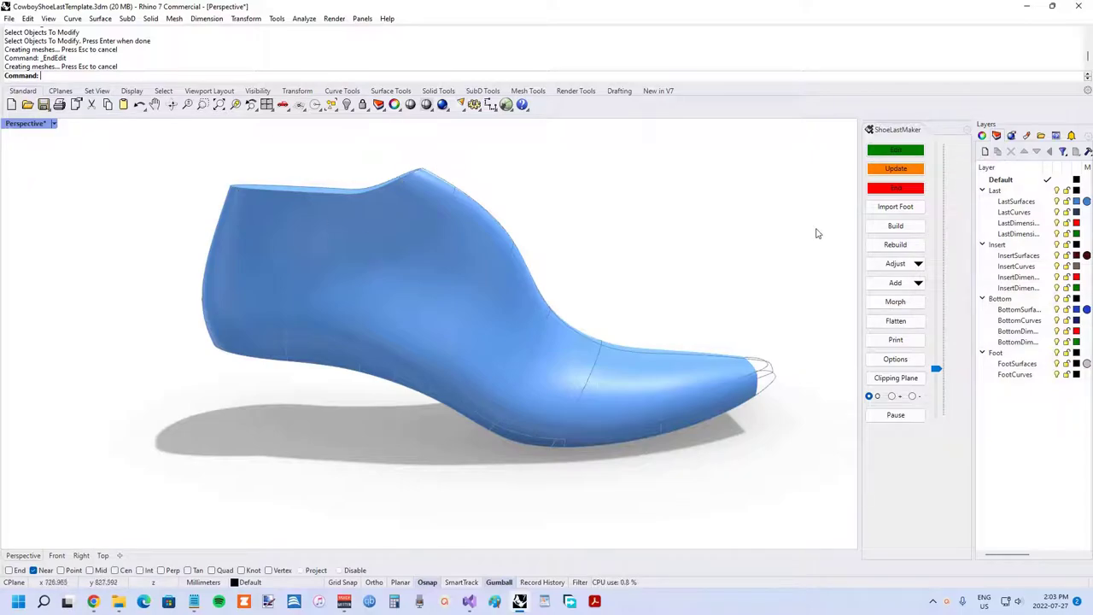
Reopen the last's dimension drawing and update its top curve
click(895, 359)
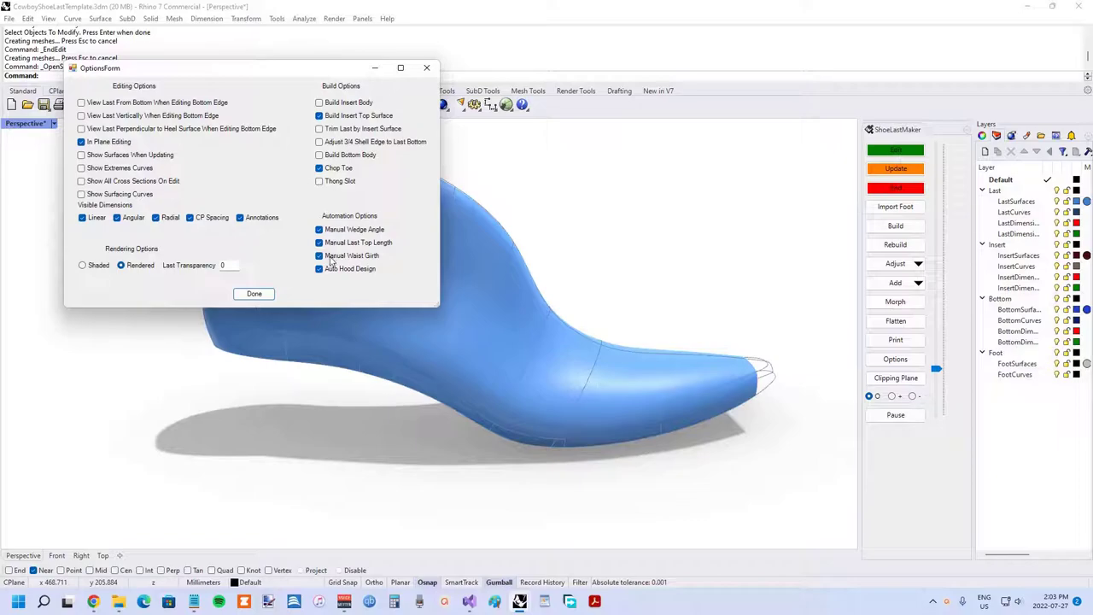
click(254, 293)
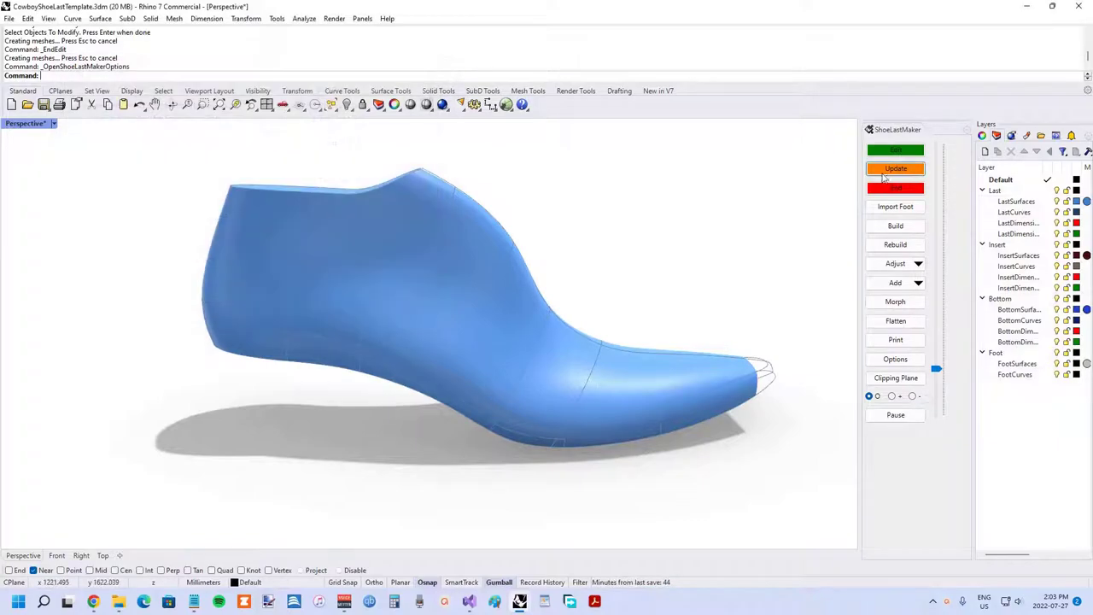
click(492, 213)
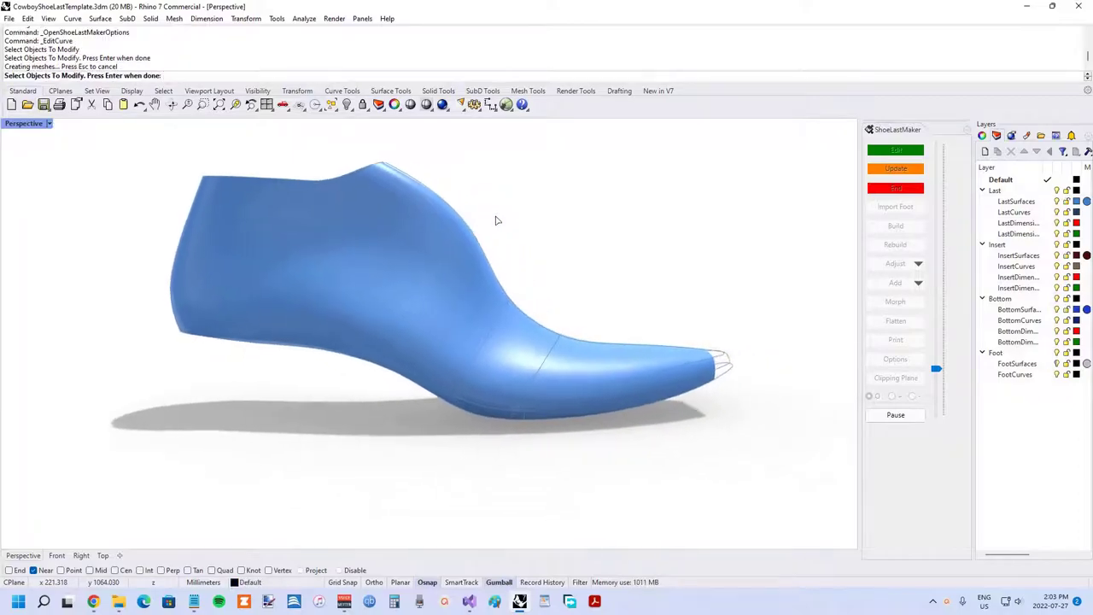
key(Return)
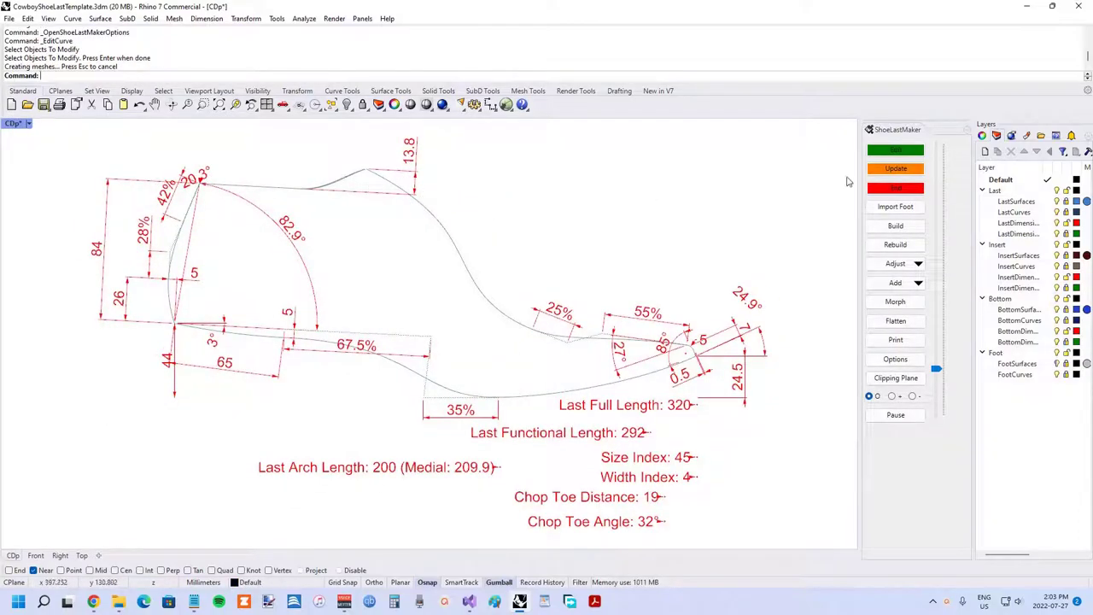
click(895, 169)
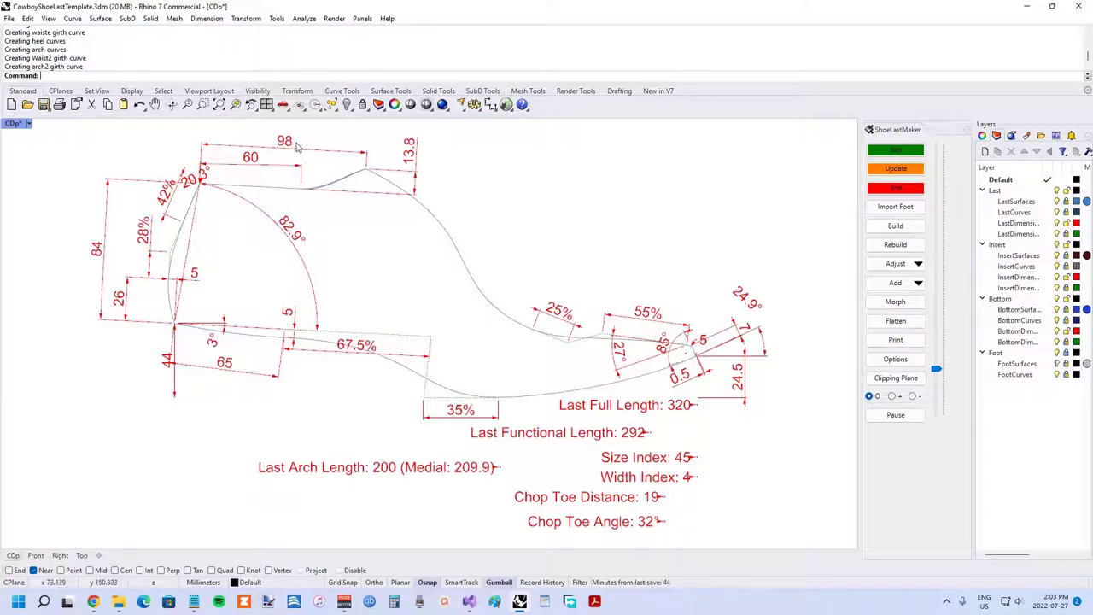
Change the 98 top dimension to 103, revert it to 98, update, and end editing
double_click(286, 141)
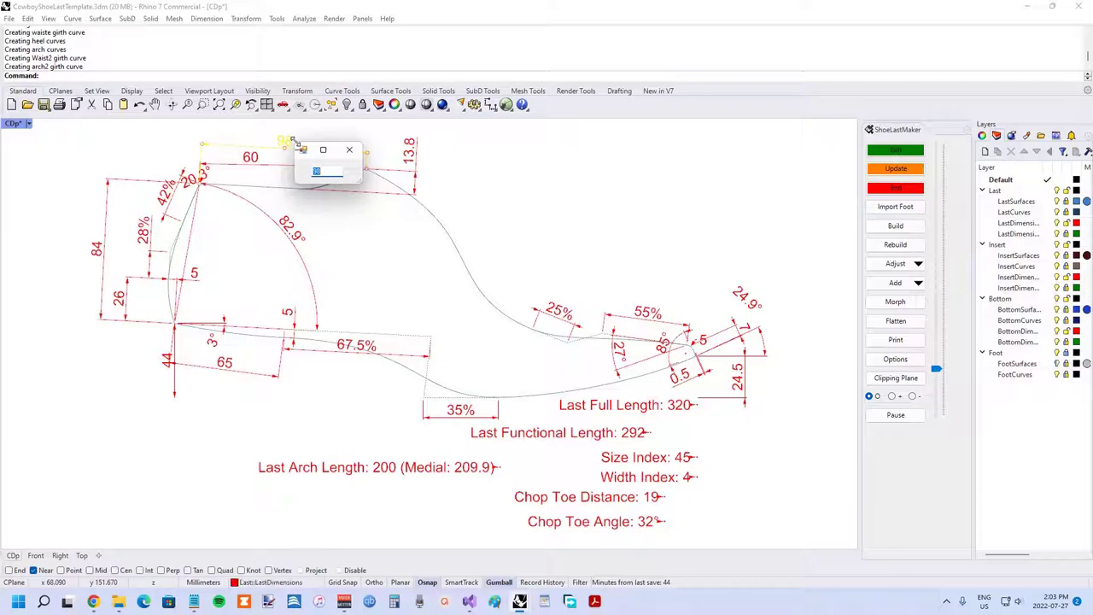
text(103)
key(Return)
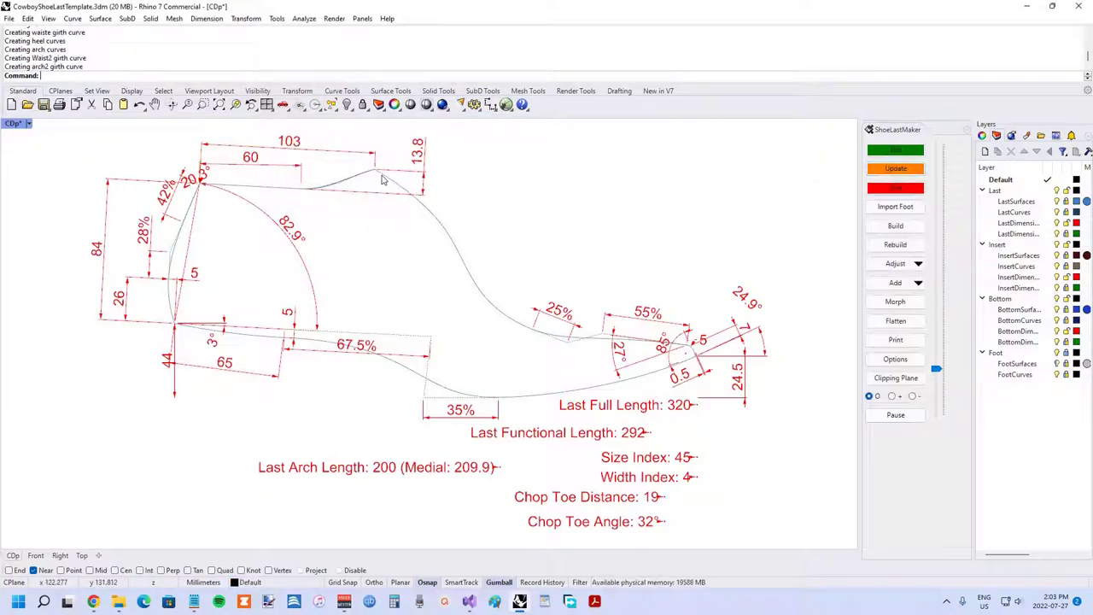
double_click(325, 152)
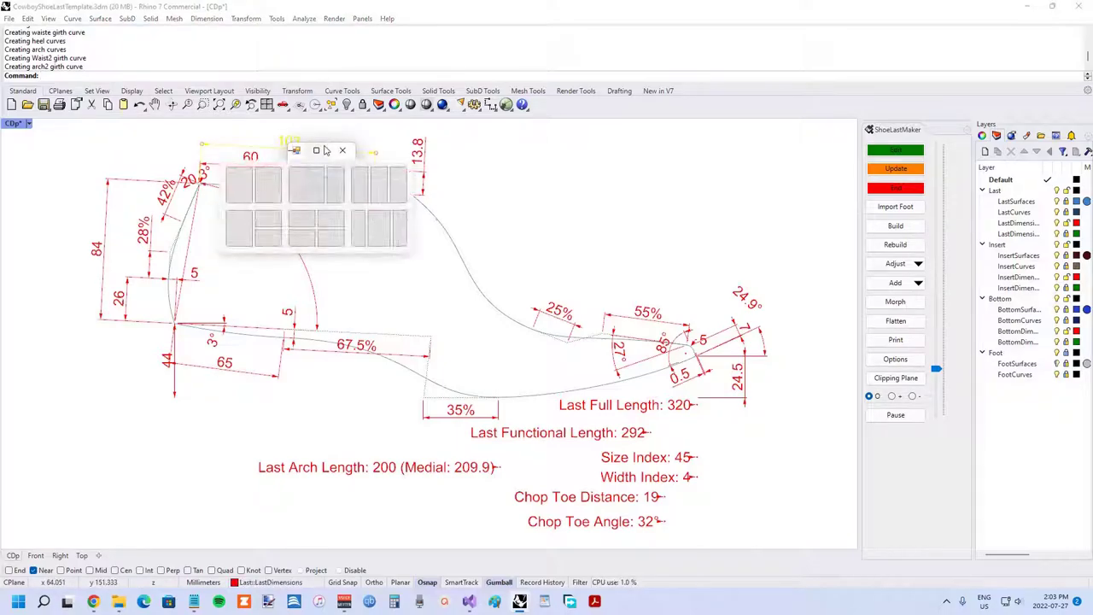
text(98)
key(Return)
click(893, 170)
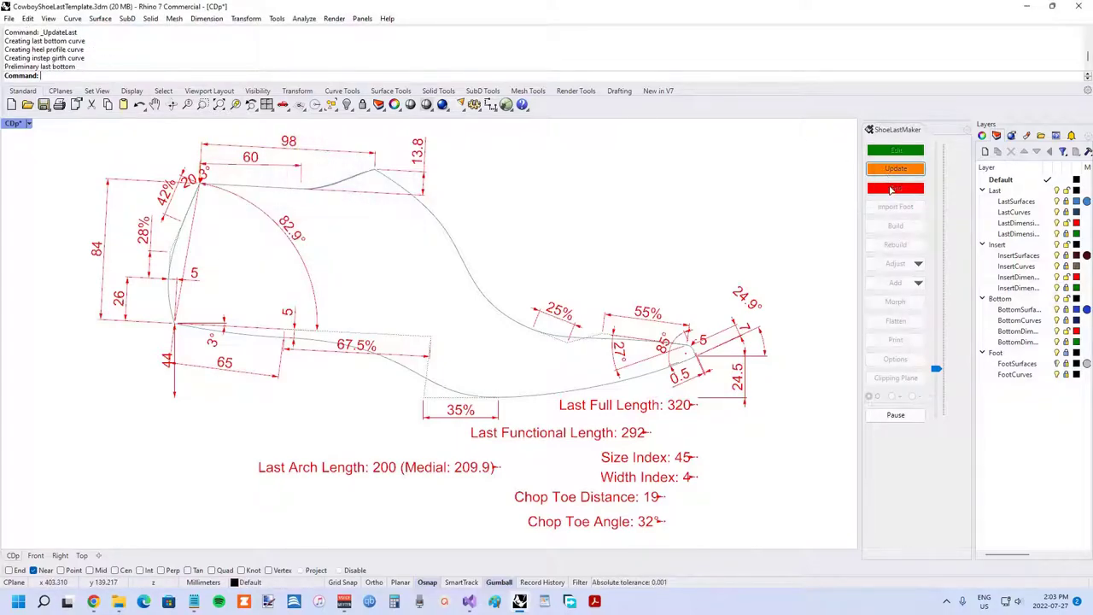
click(894, 192)
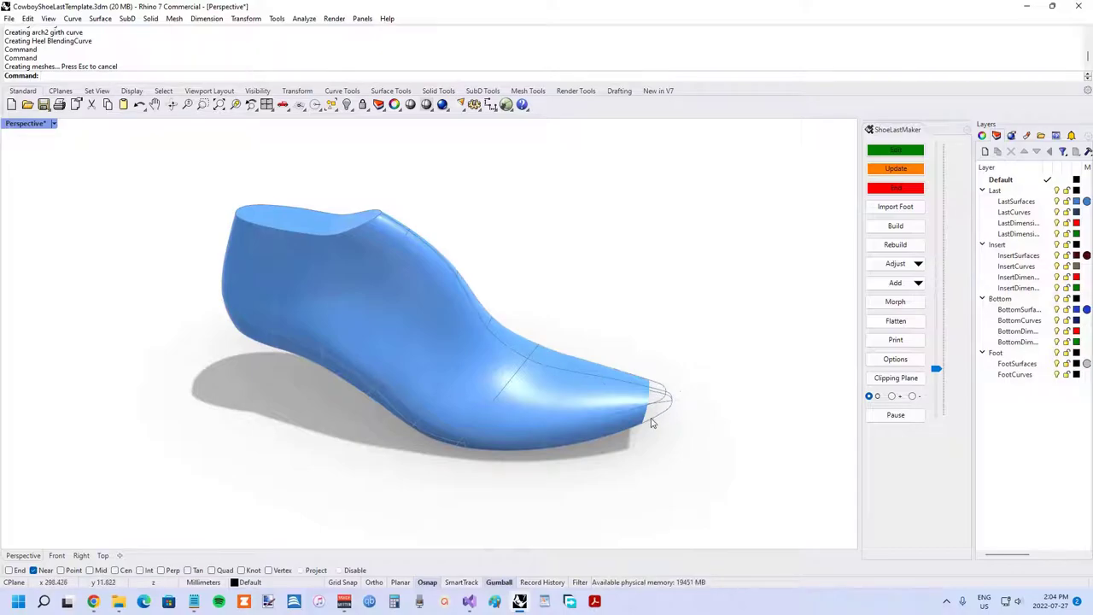
Orbit around the rebuilt last to inspect its chopped toe
right_drag(653, 412, 621, 373)
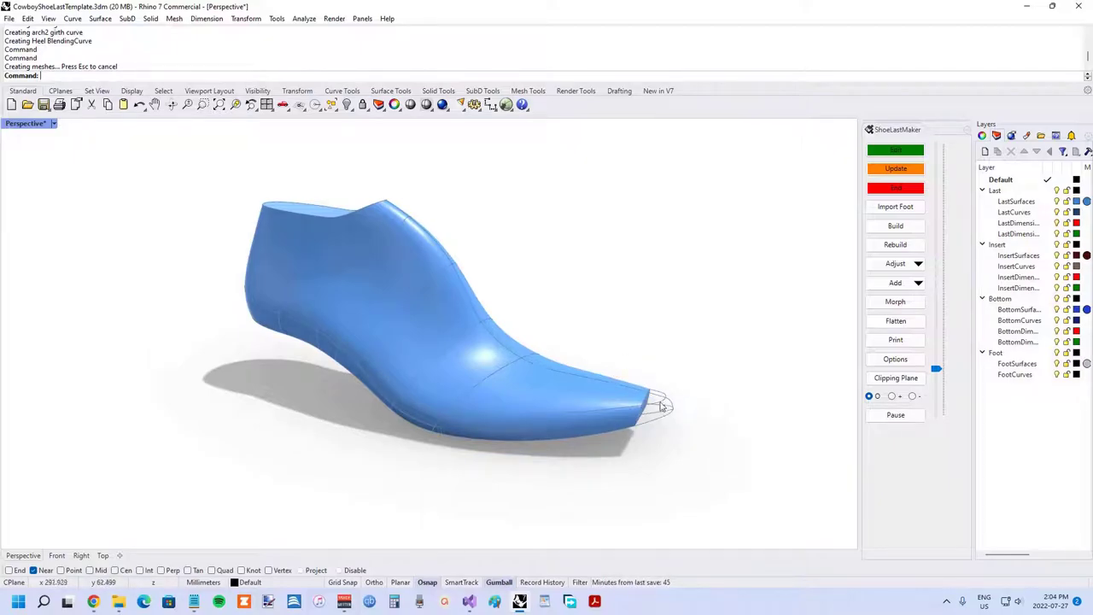
mouse_move(662, 406)
right_down()
mouse_move(649, 394)
mouse_move(659, 390)
right_up()
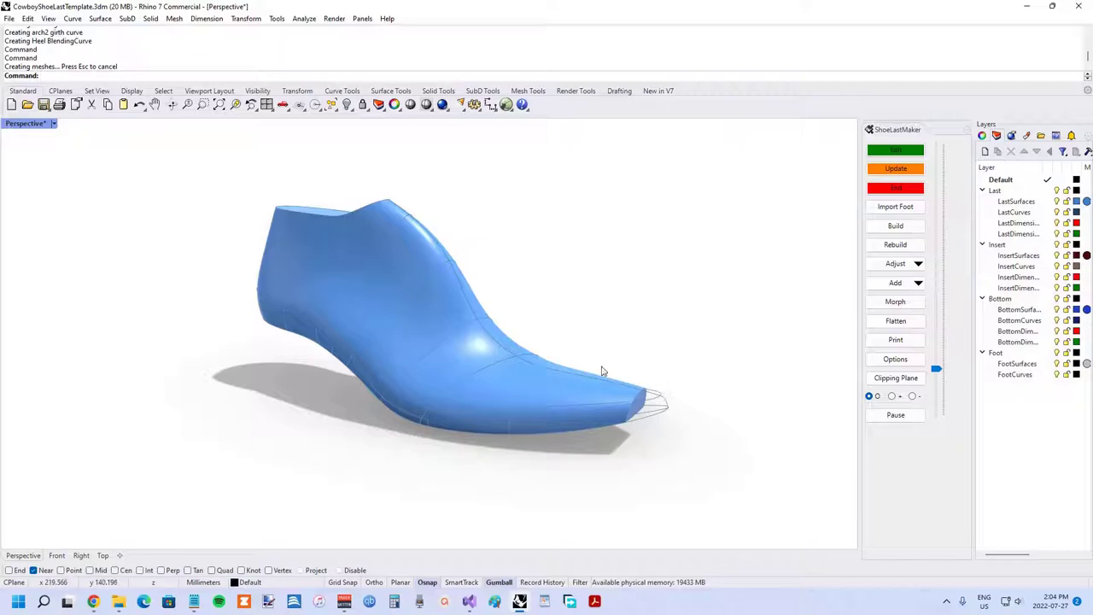
mouse_move(602, 372)
right_down()
mouse_move(617, 361)
mouse_move(628, 376)
mouse_move(618, 361)
right_up()
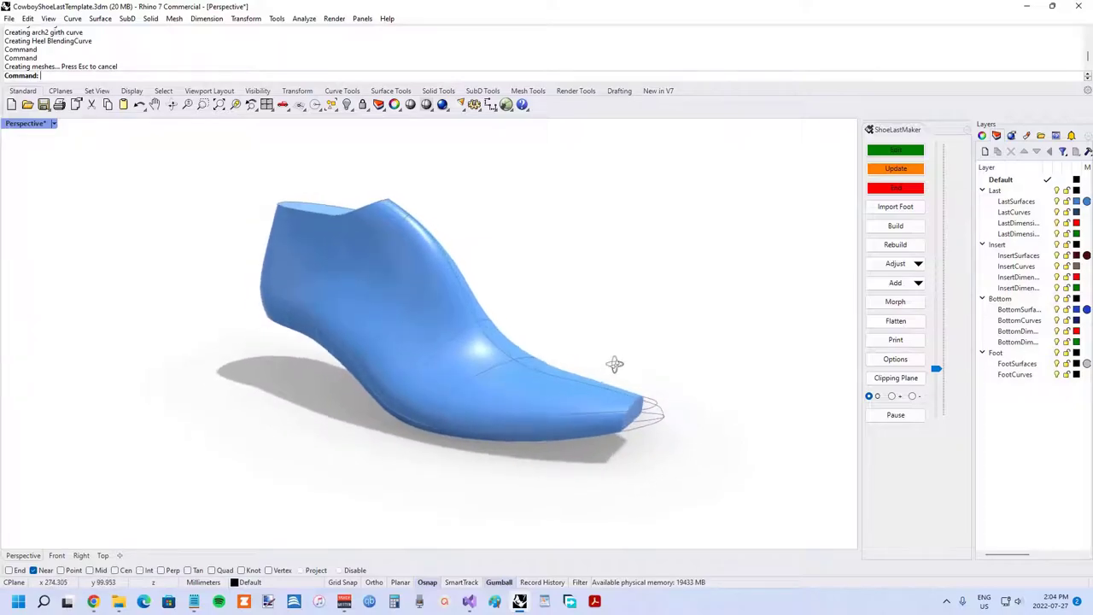
Confirm Chop Toe and Auto Hood Design are on, then rerun the profile edit to rebuild the last
click(885, 364)
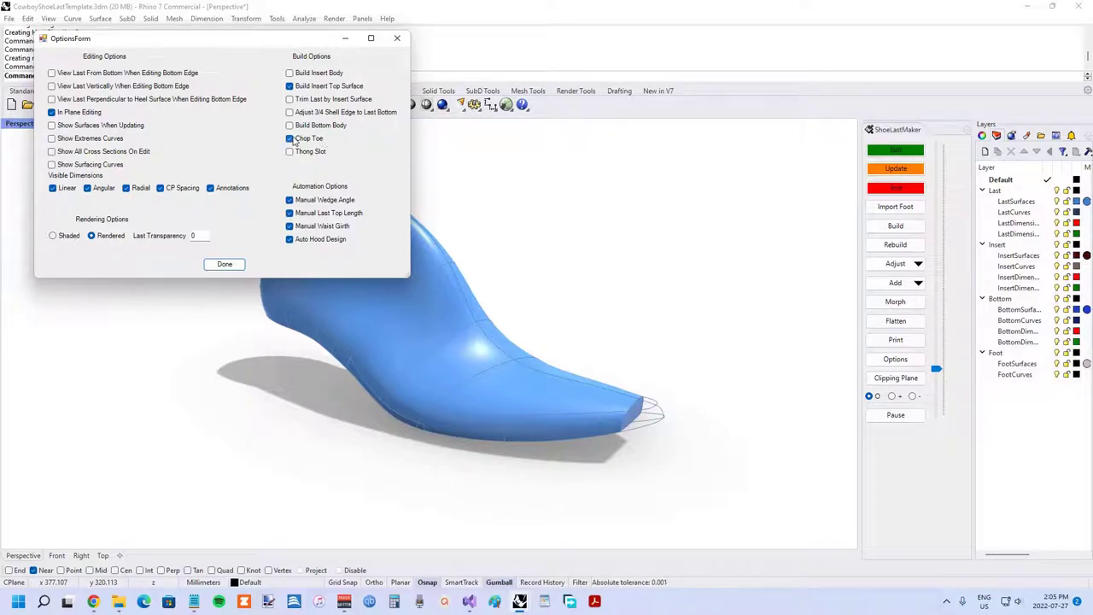
click(224, 263)
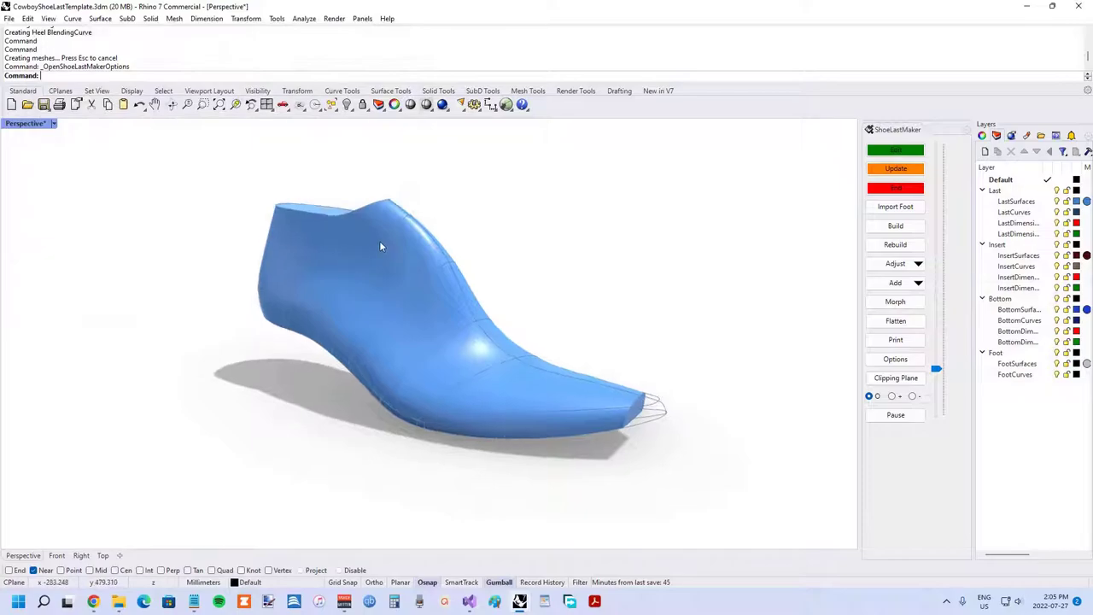
click(895, 150)
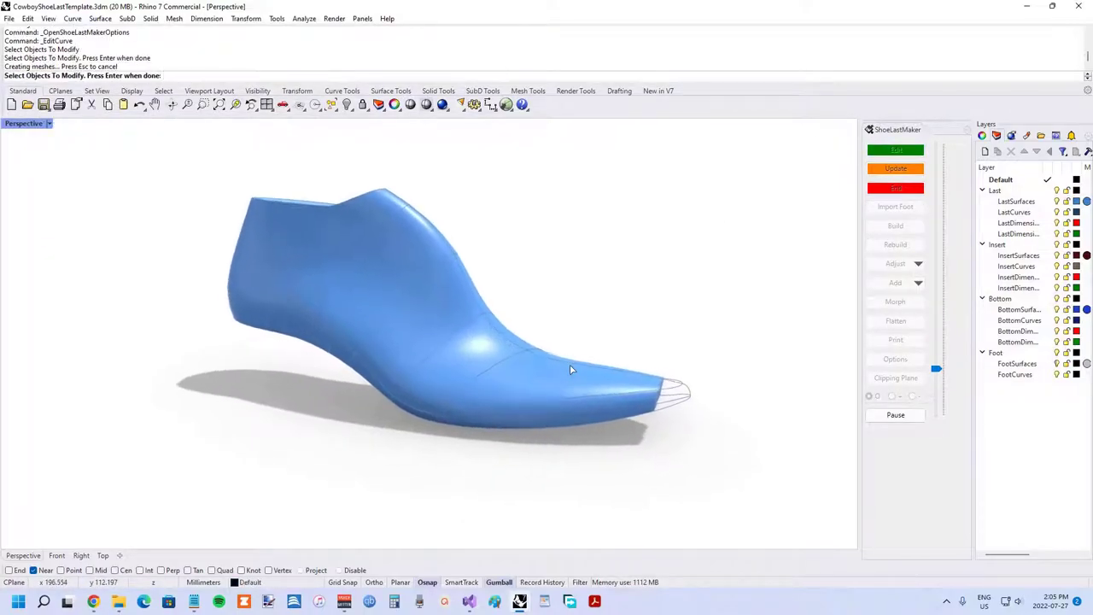
key(Return)
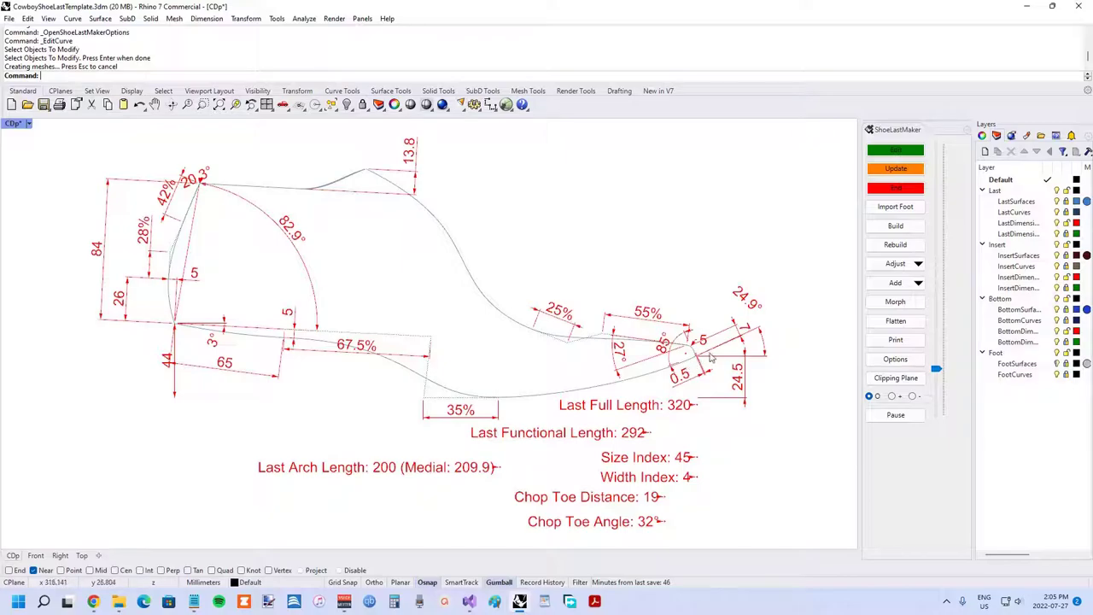
click(888, 190)
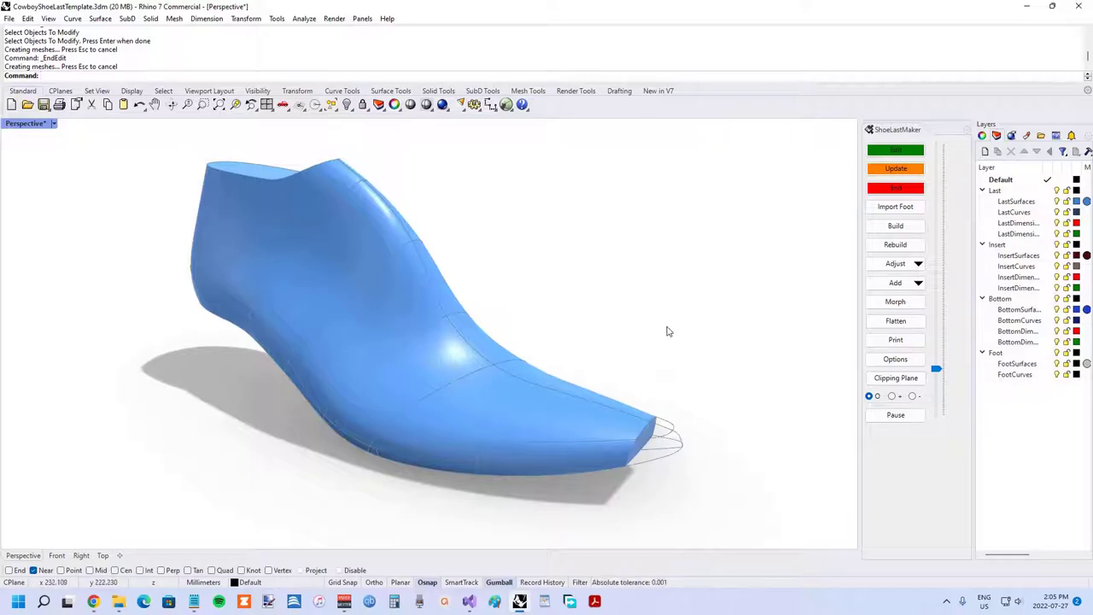
right_drag(658, 327, 678, 344)
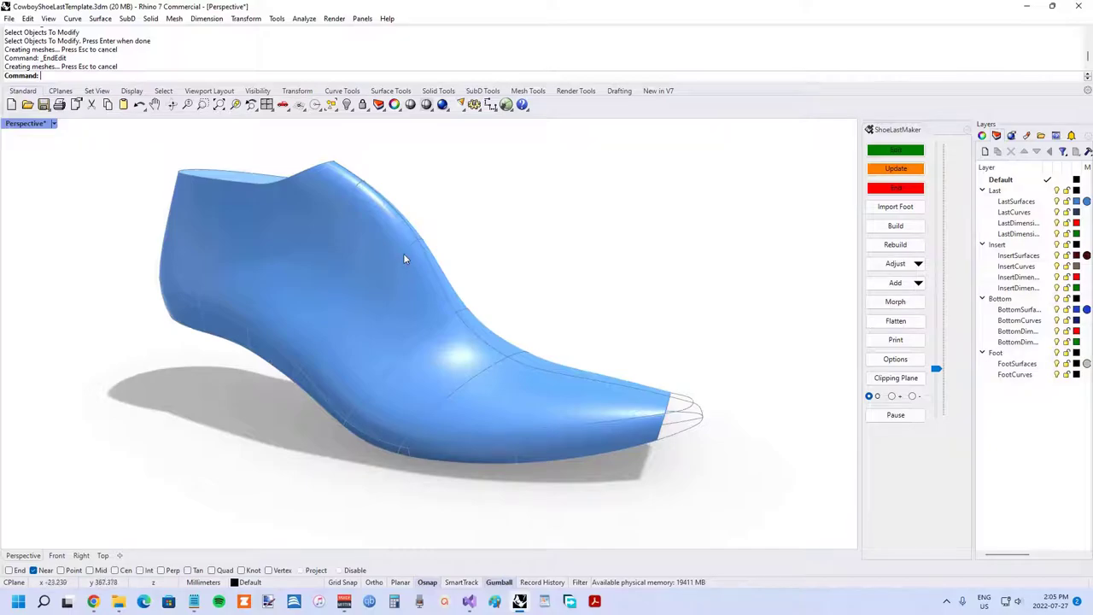
right_drag(421, 263, 505, 285)
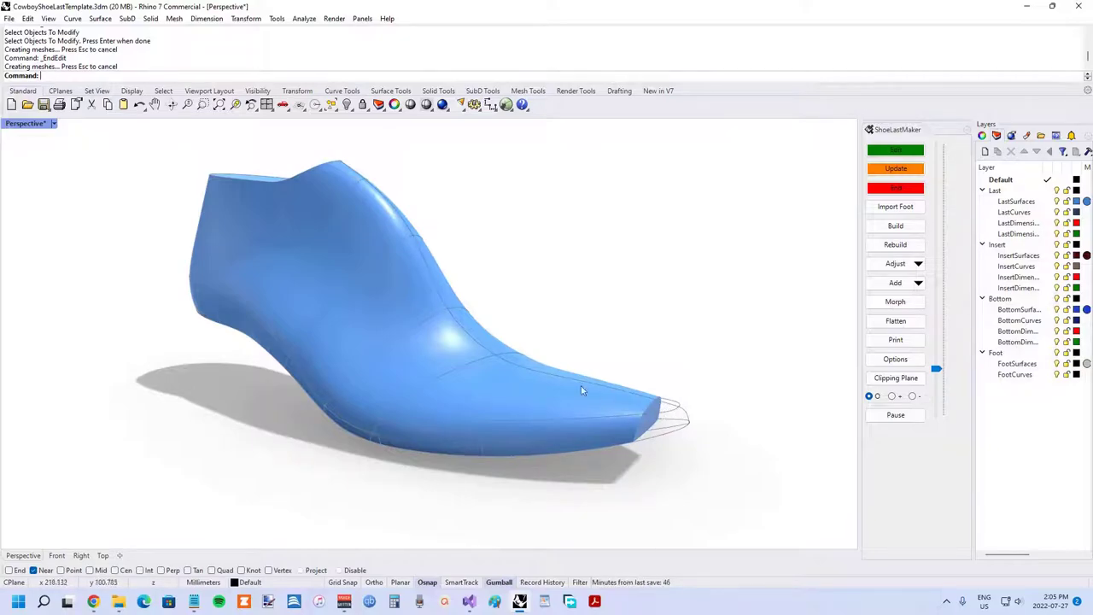
right_drag(581, 390, 464, 386)
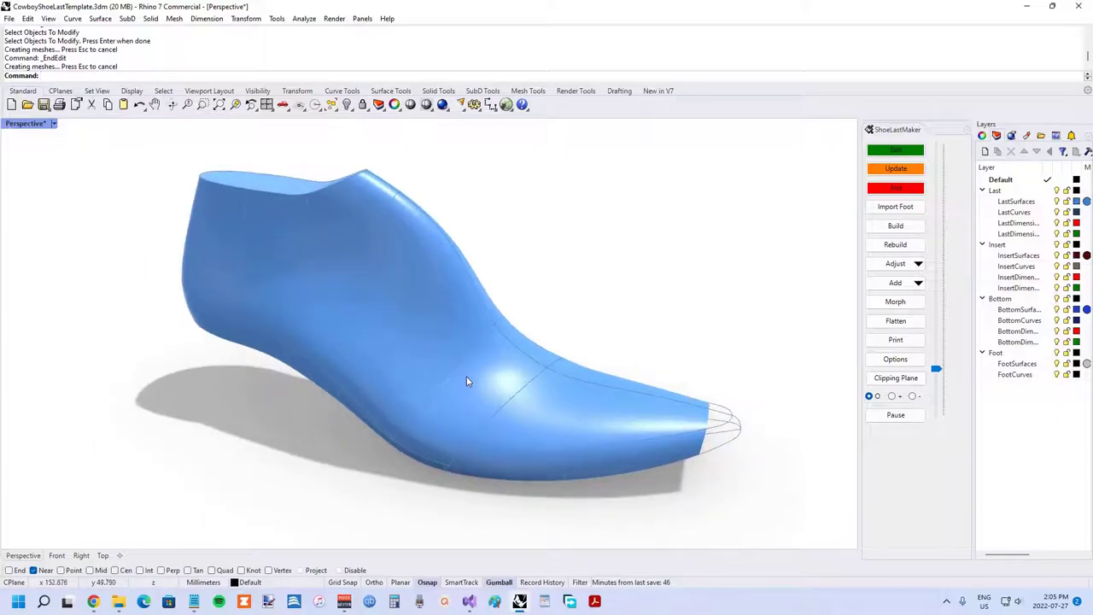
right_drag(483, 336, 695, 368)
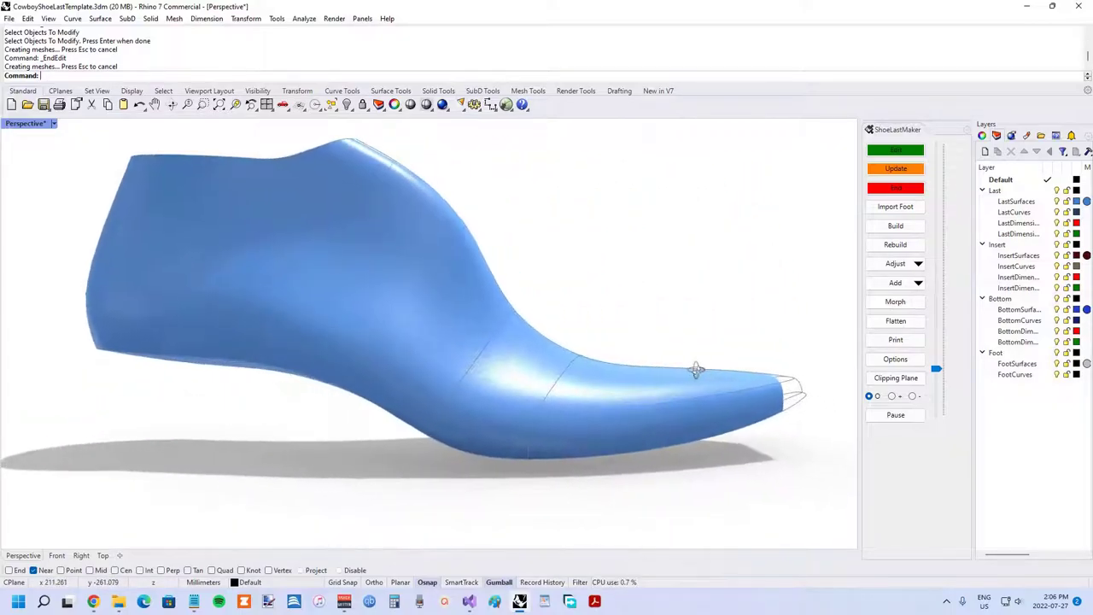
right_drag(225, 373, 243, 374)
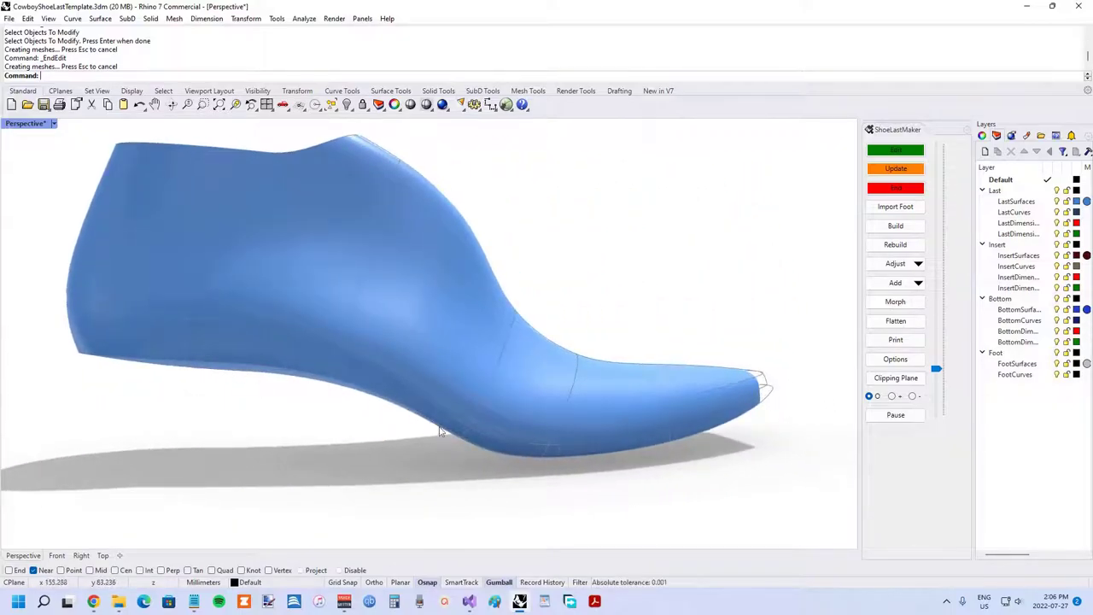
click(895, 150)
right_drag(417, 363, 376, 360)
click(236, 354)
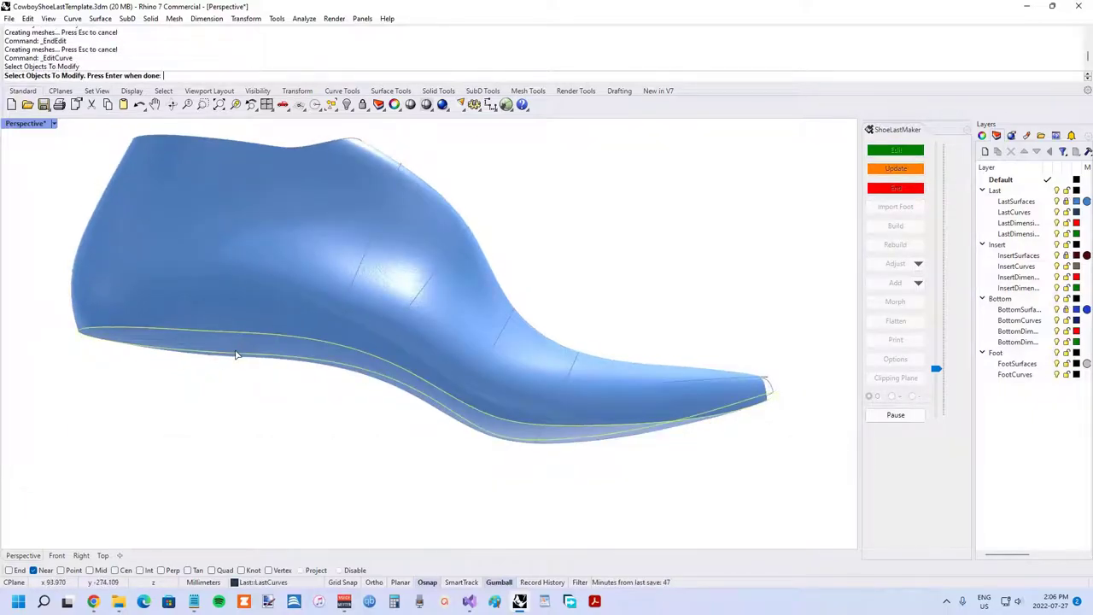
right_drag(260, 344, 334, 256)
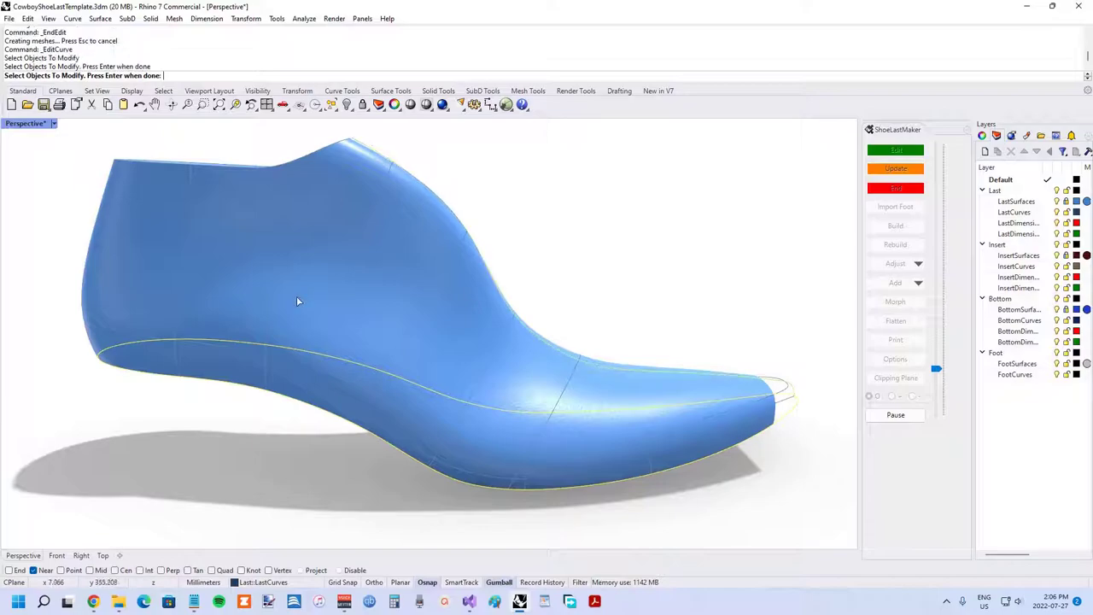
click(256, 349)
right_drag(256, 350, 339, 330)
key(Return)
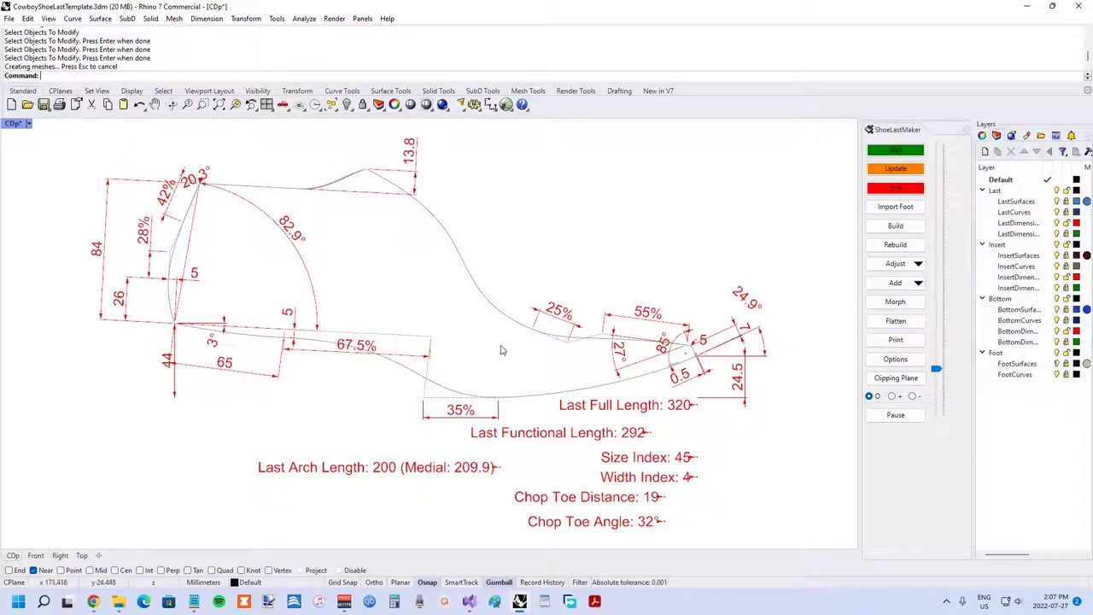
click(877, 188)
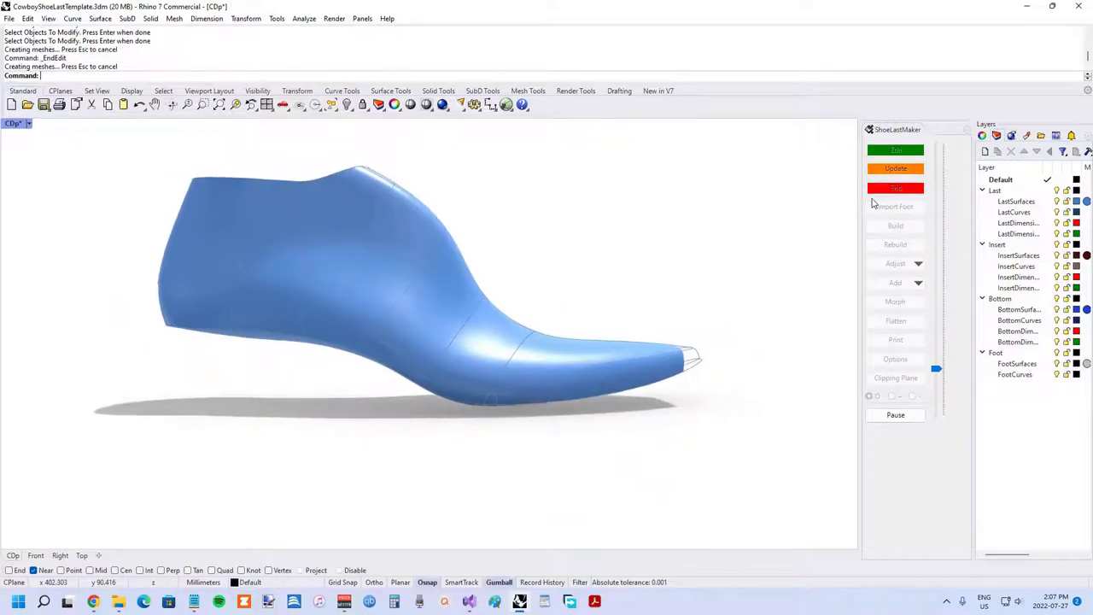
click(889, 151)
right_drag(298, 333, 313, 287)
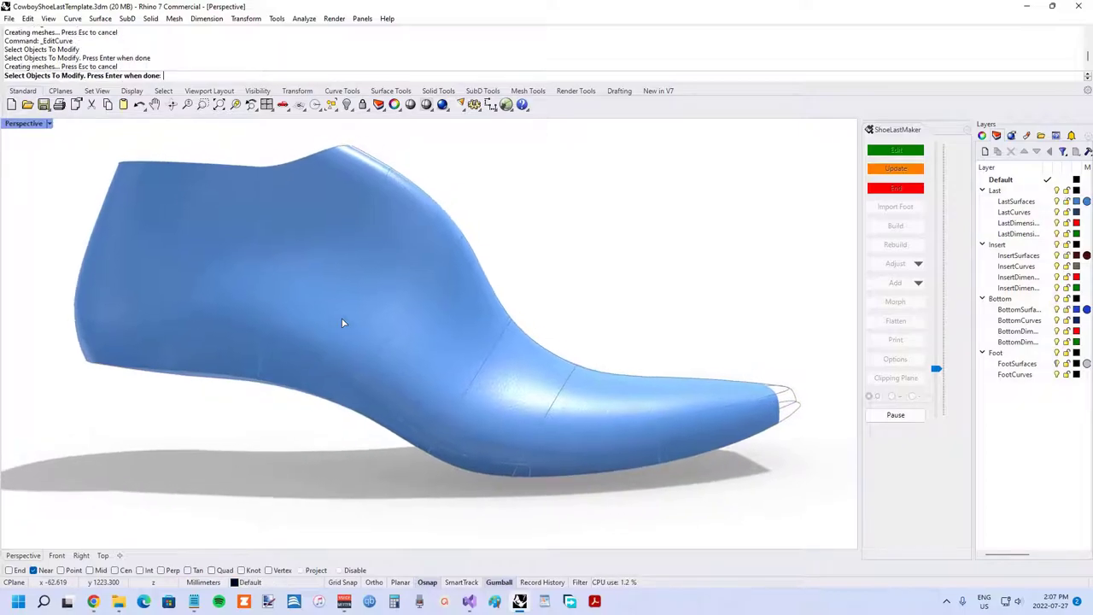
key(Return)
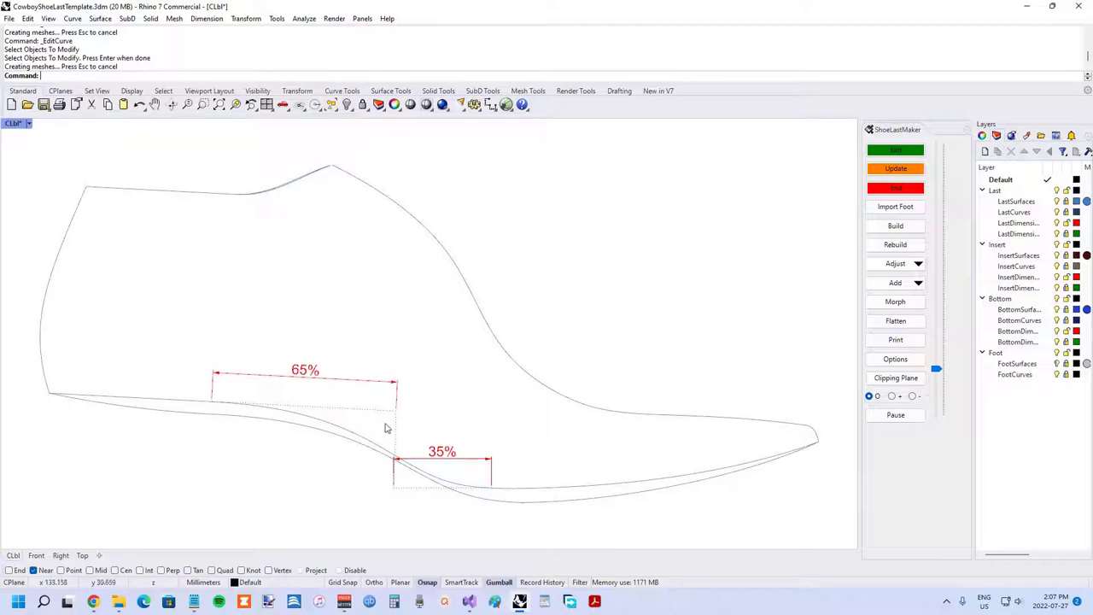
click(904, 190)
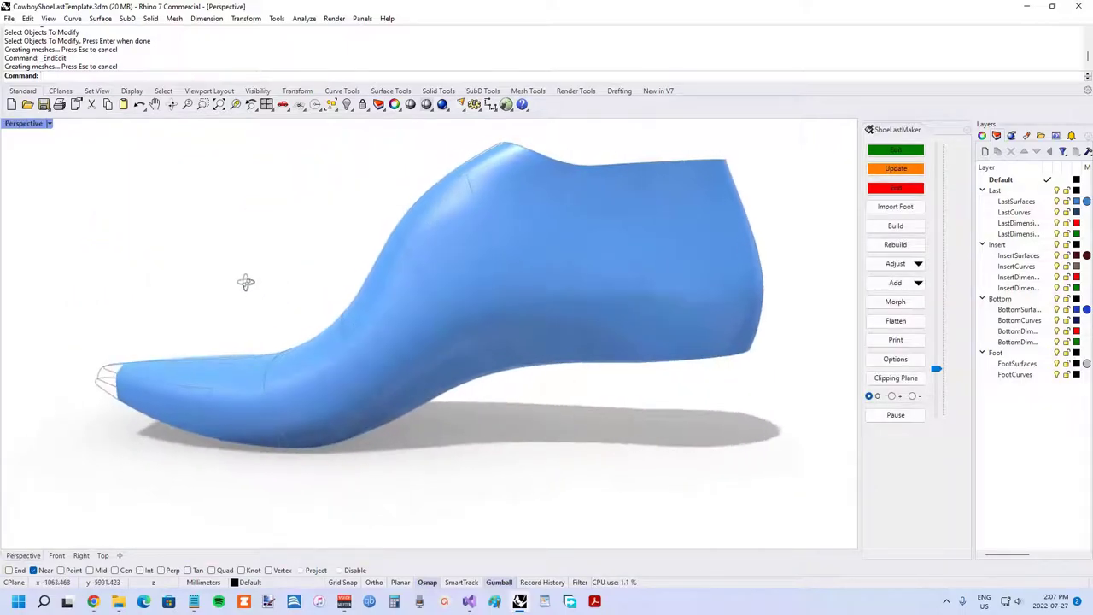
scroll(403, 424, up, 3)
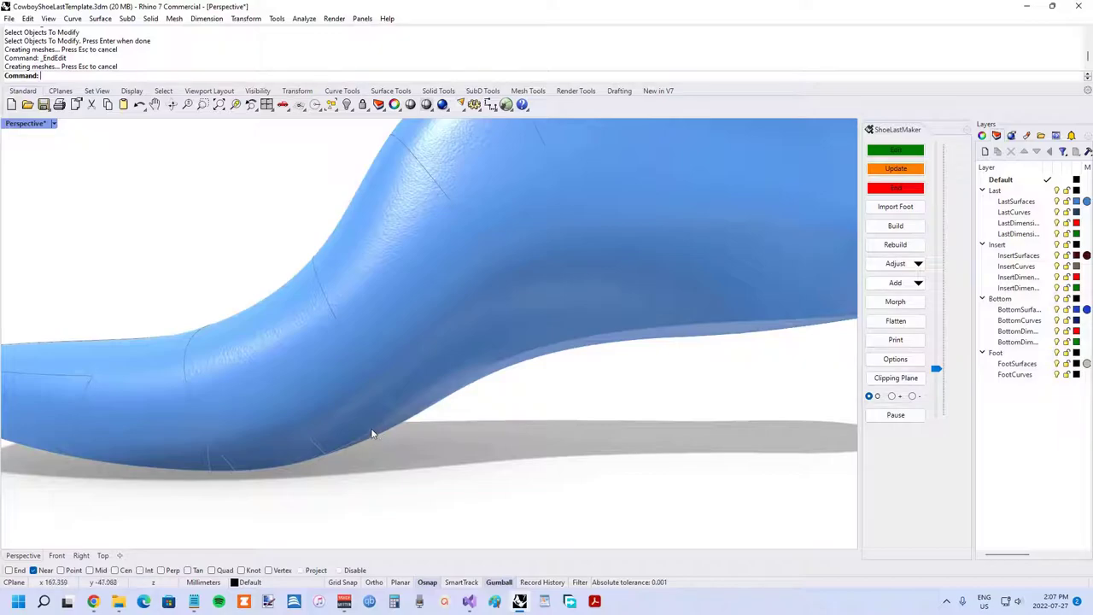
scroll(425, 413, down, 3)
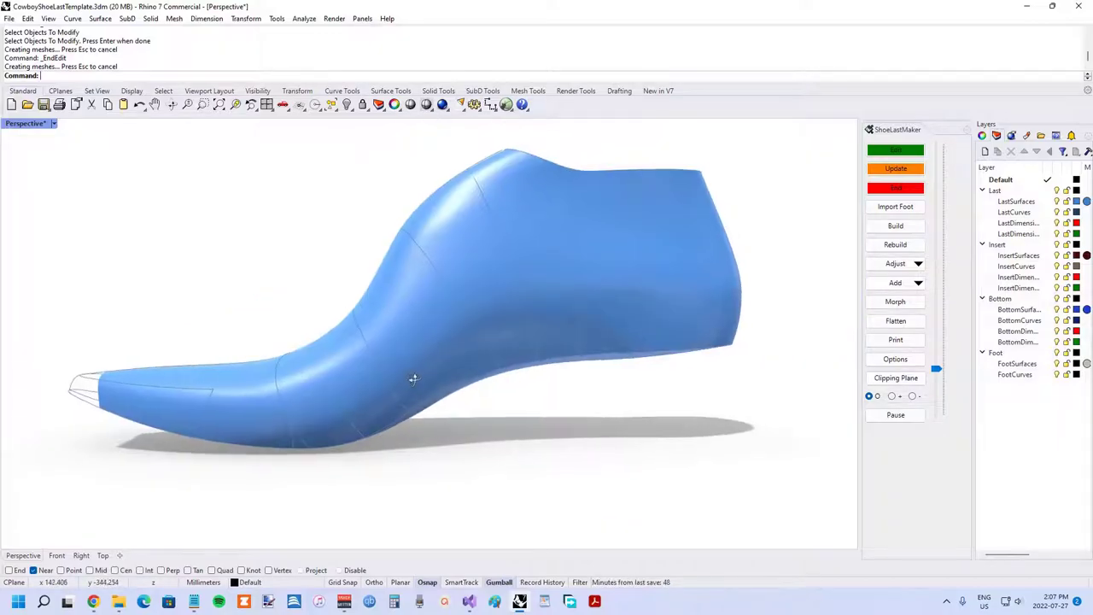
right_drag(424, 413, 414, 220)
scroll(437, 365, up, 3)
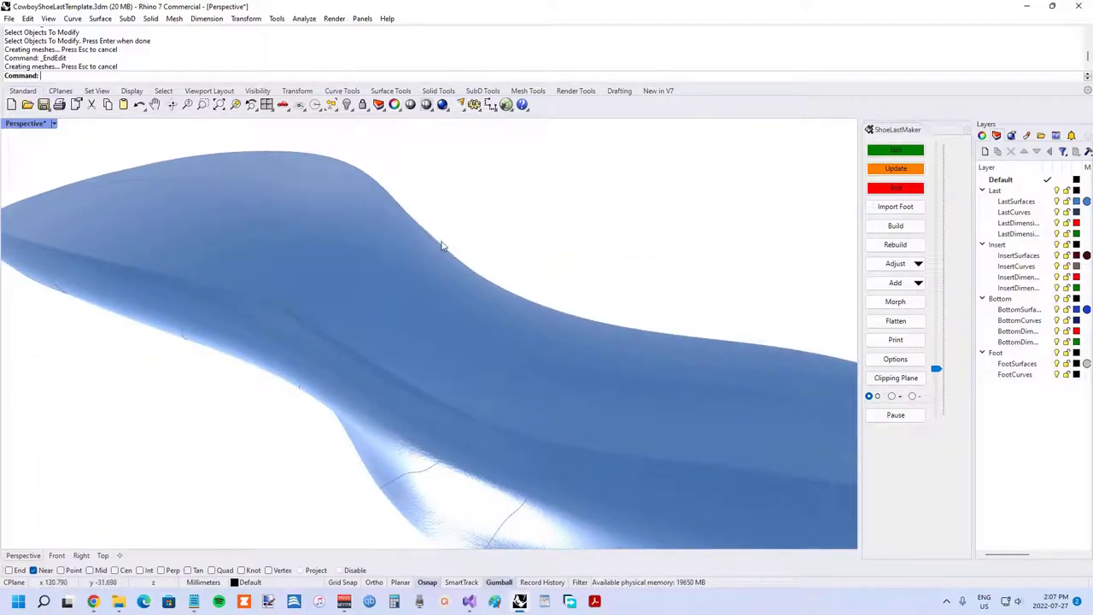
scroll(365, 349, down, 5)
right_drag(433, 258, 454, 249)
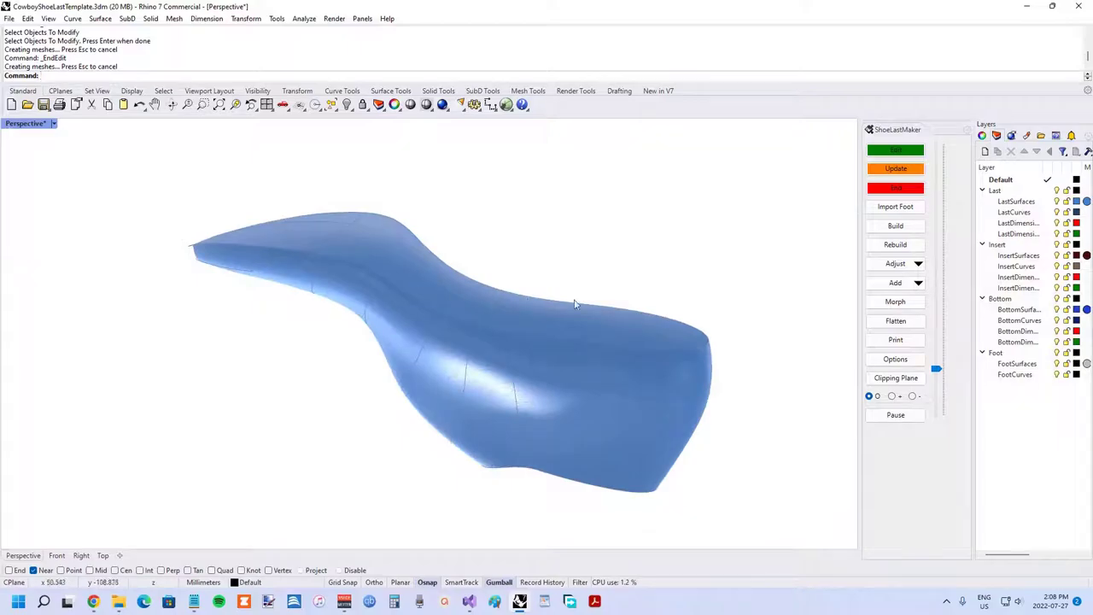
right_drag(589, 295, 700, 134)
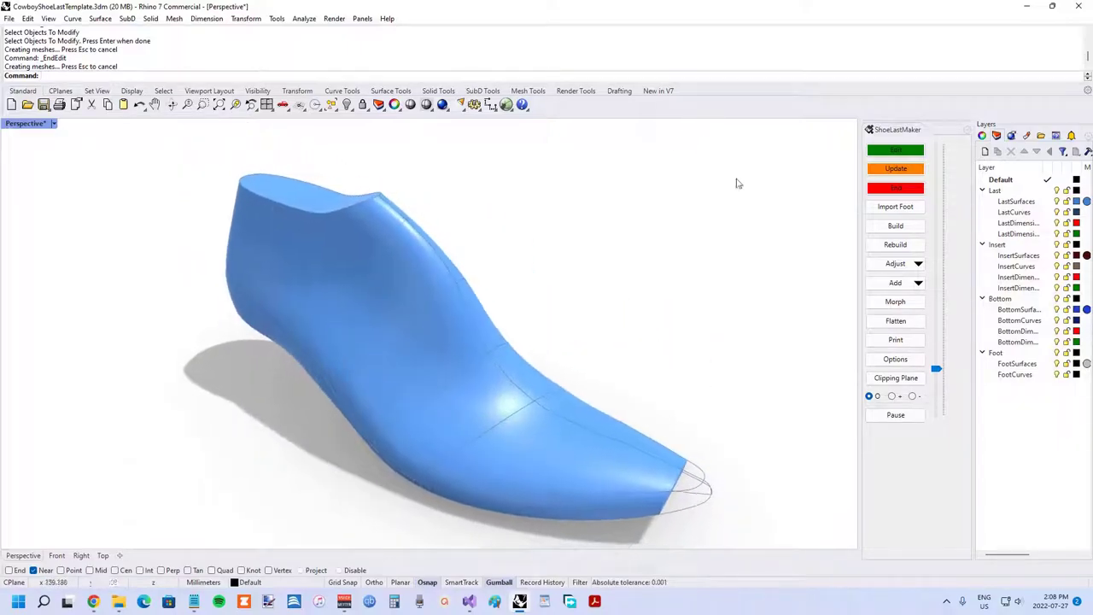
right_drag(755, 200, 433, 294)
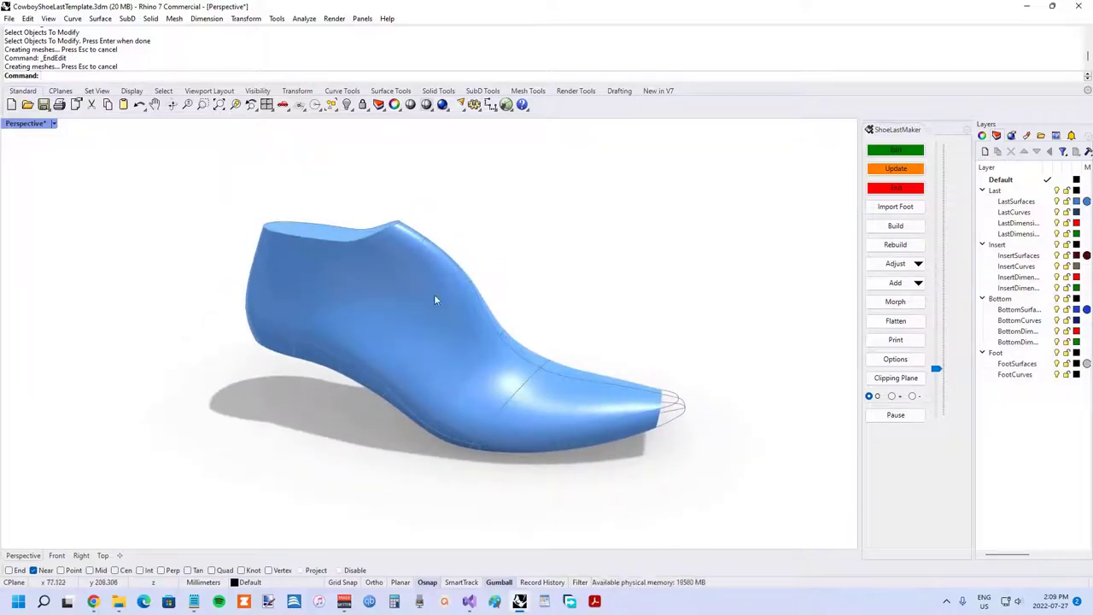
scroll(436, 296, up, 2)
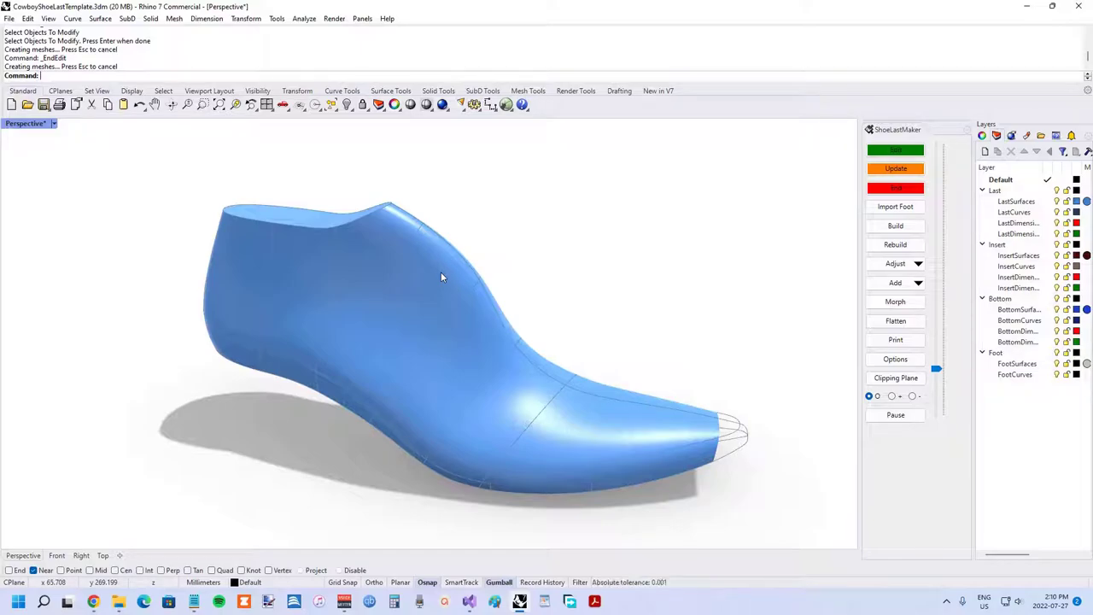
right_drag(439, 272, 416, 324)
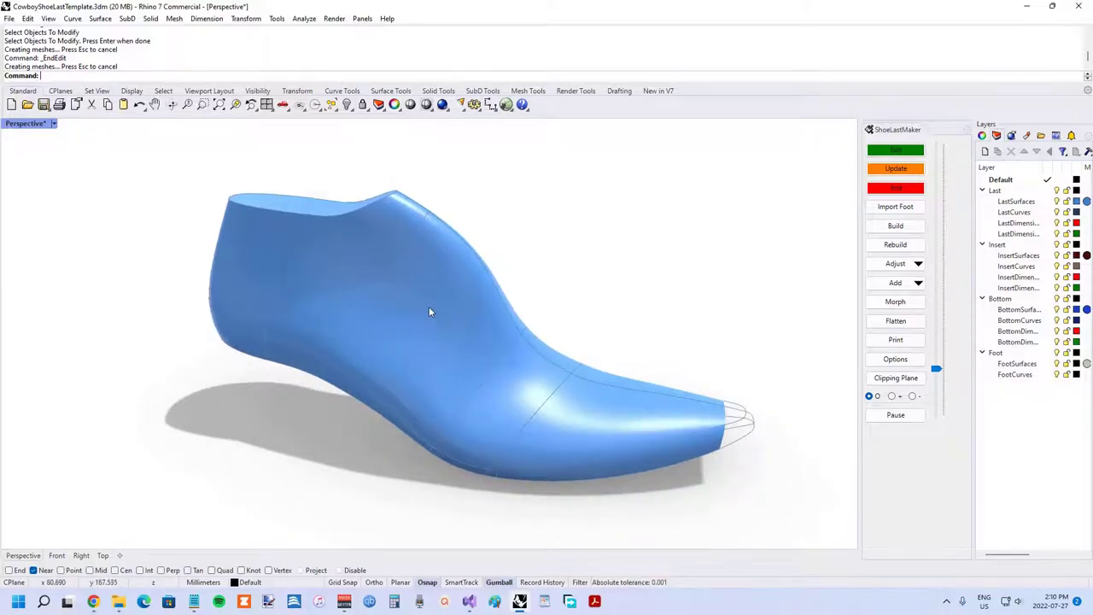
scroll(429, 311, down, 2)
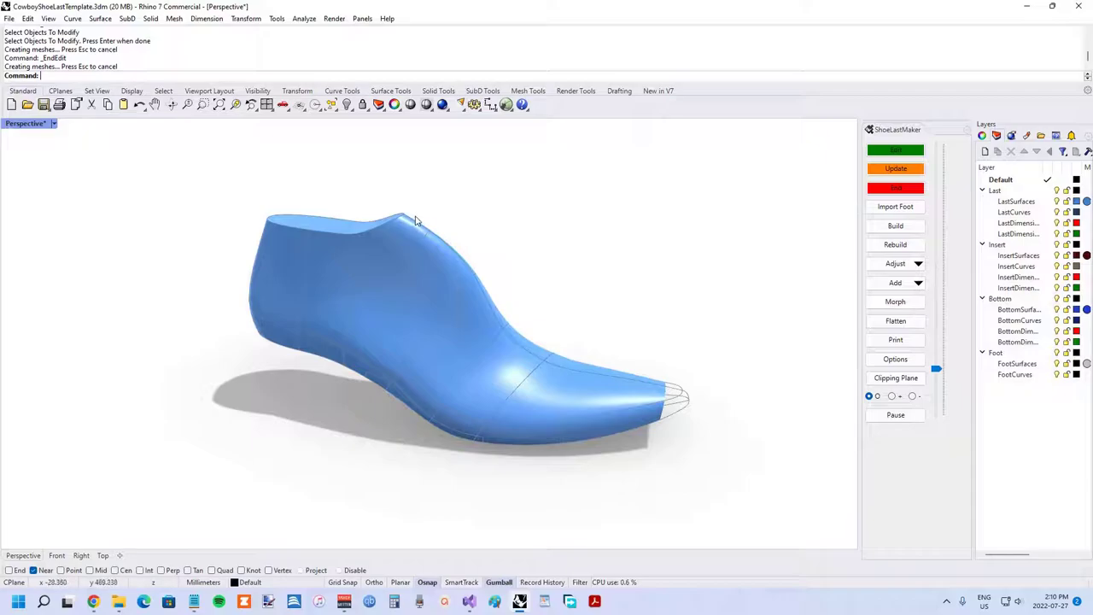
right_drag(416, 220, 382, 213)
scroll(408, 219, up, 2)
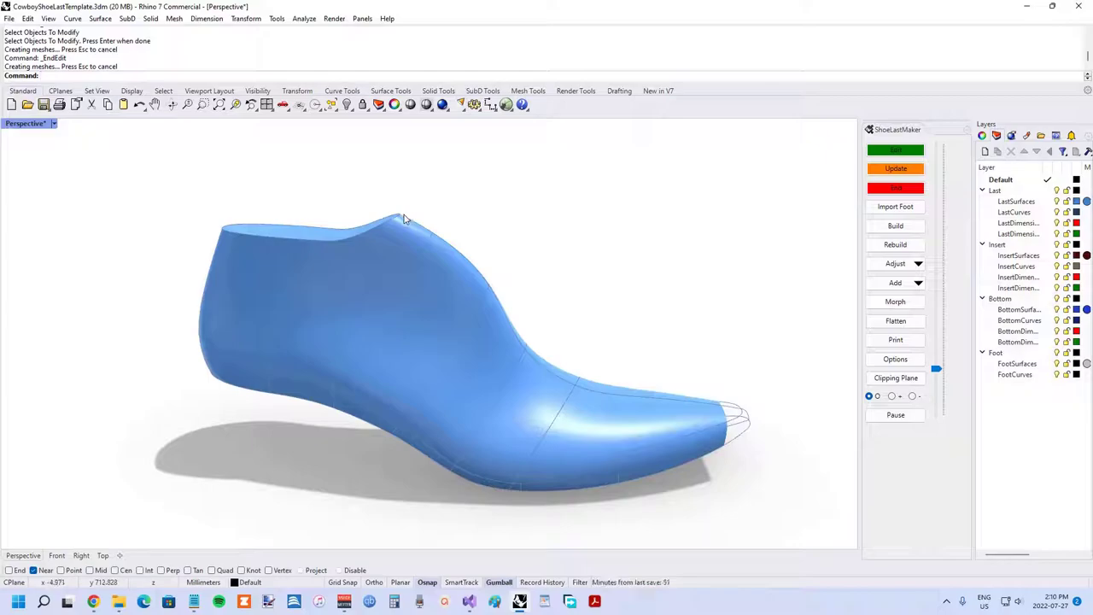
right_drag(425, 228, 406, 226)
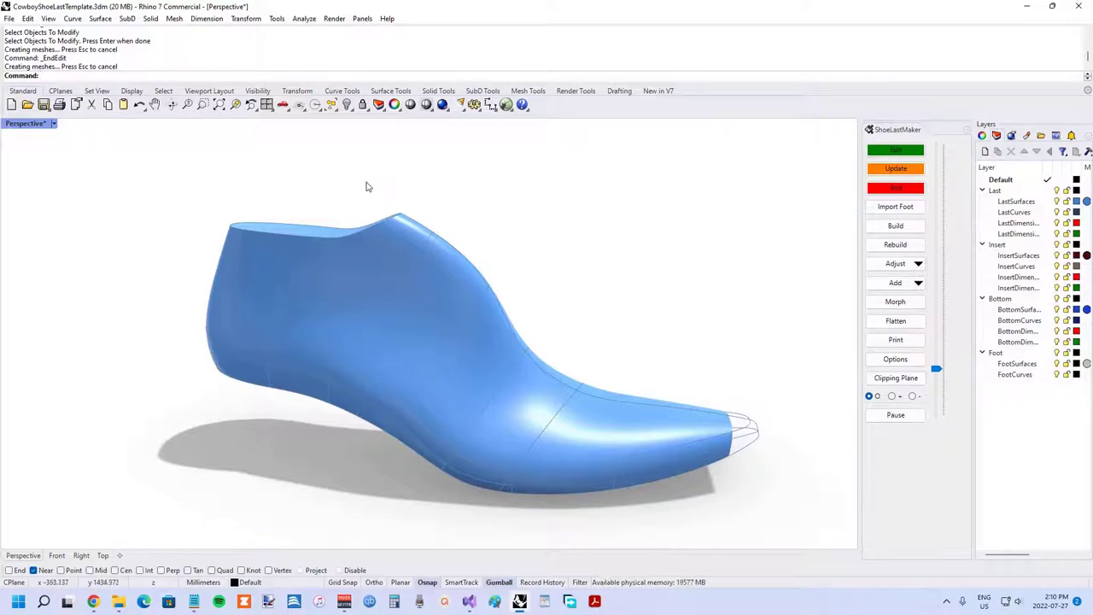
right_drag(367, 186, 353, 215)
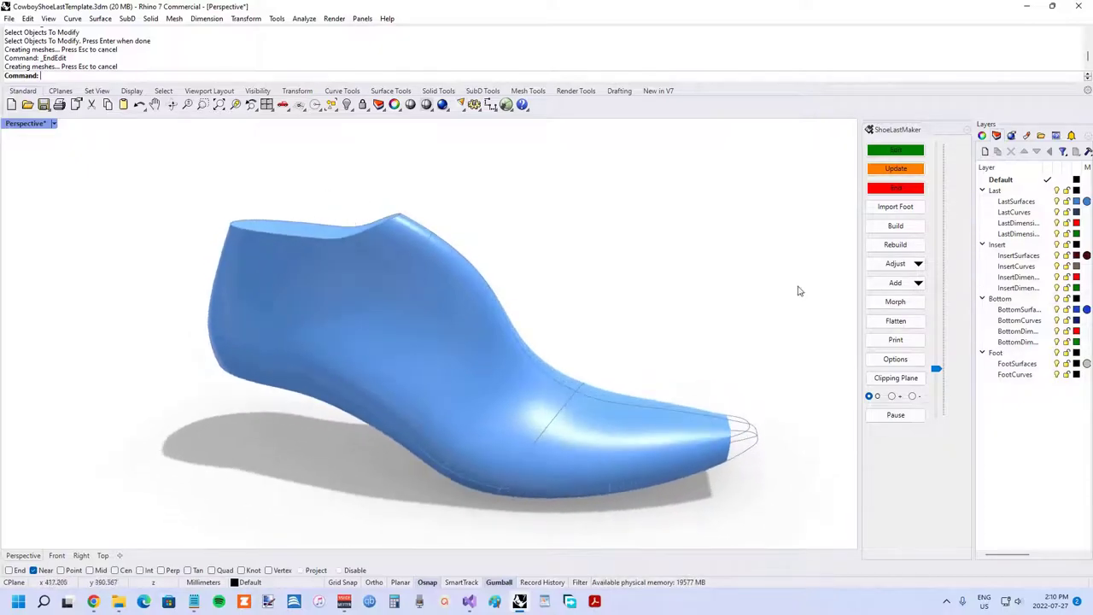
Check the options keep Chop Toe and Auto Hood Design enabled, and rebuild the last
click(895, 359)
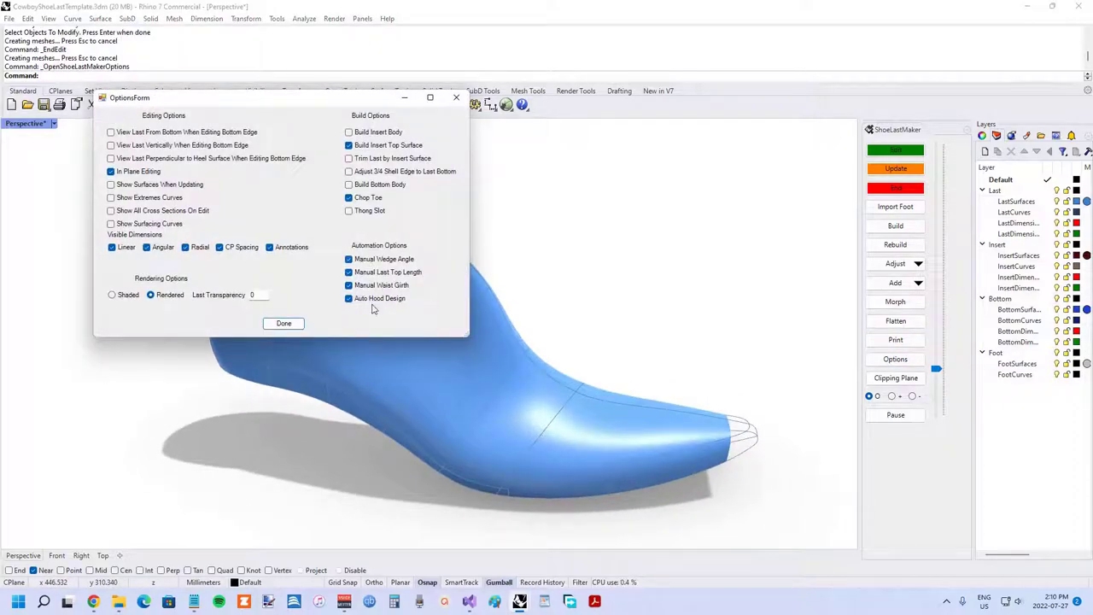
click(284, 323)
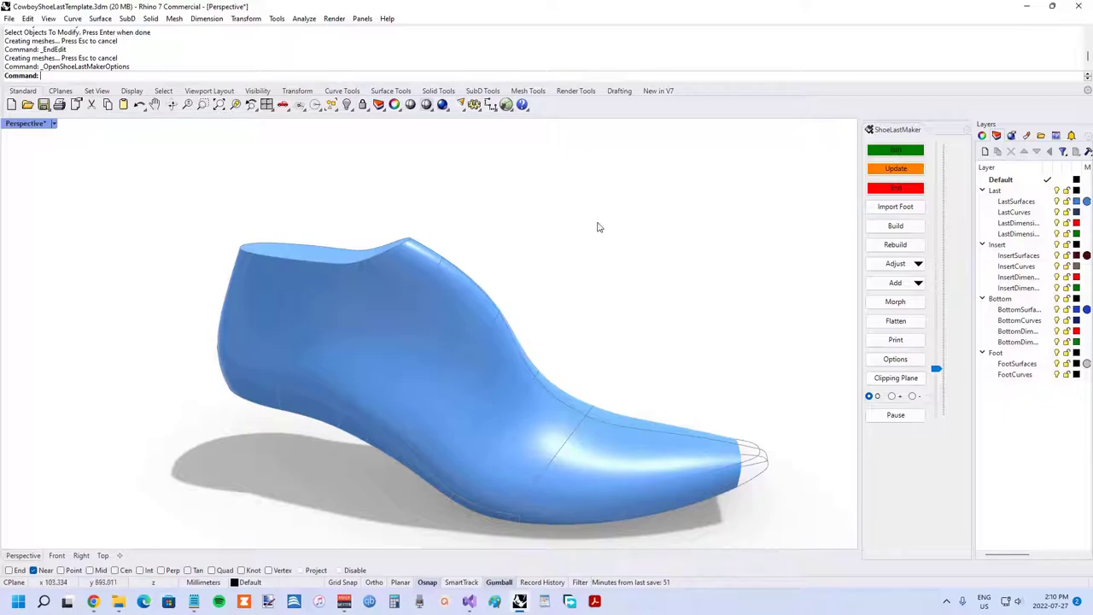
click(458, 310)
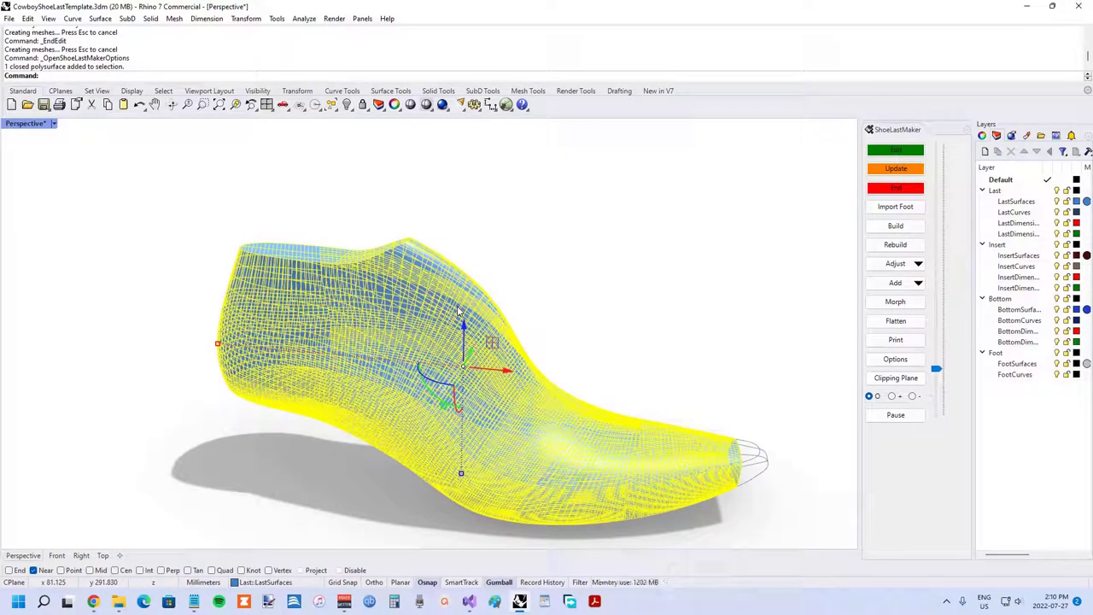
text(explode)
key(Return)
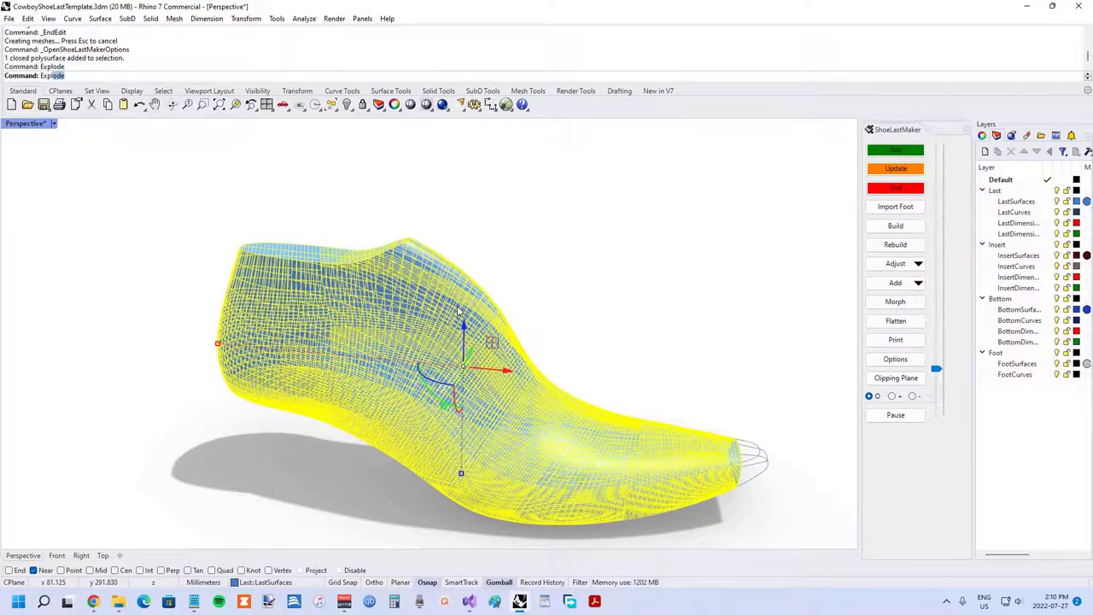
click(458, 299)
text(rebuild)
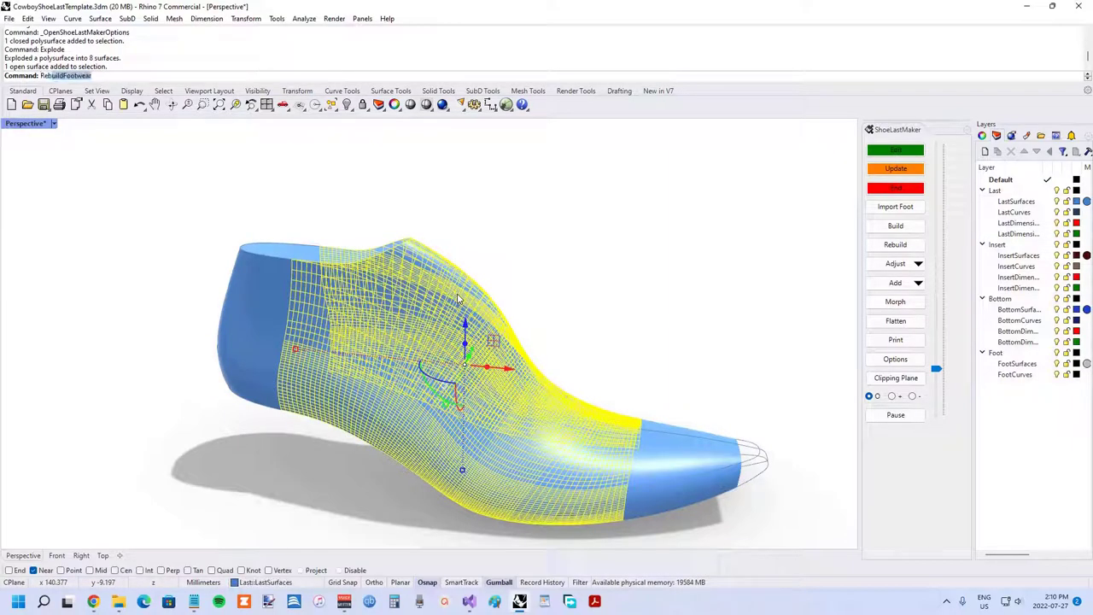
key(Return)
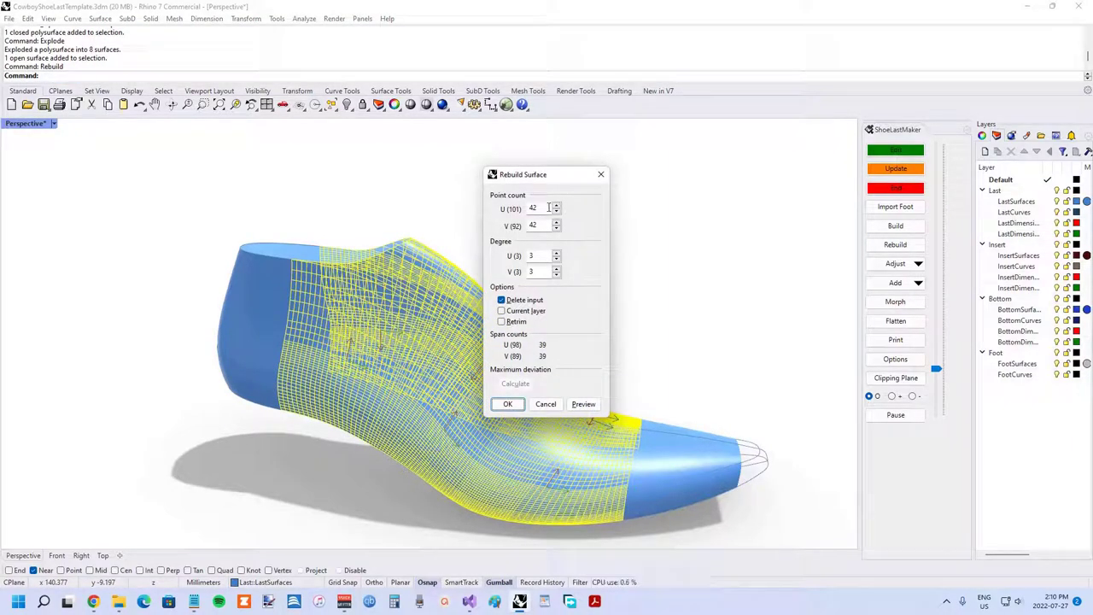
text(101)
text(9)
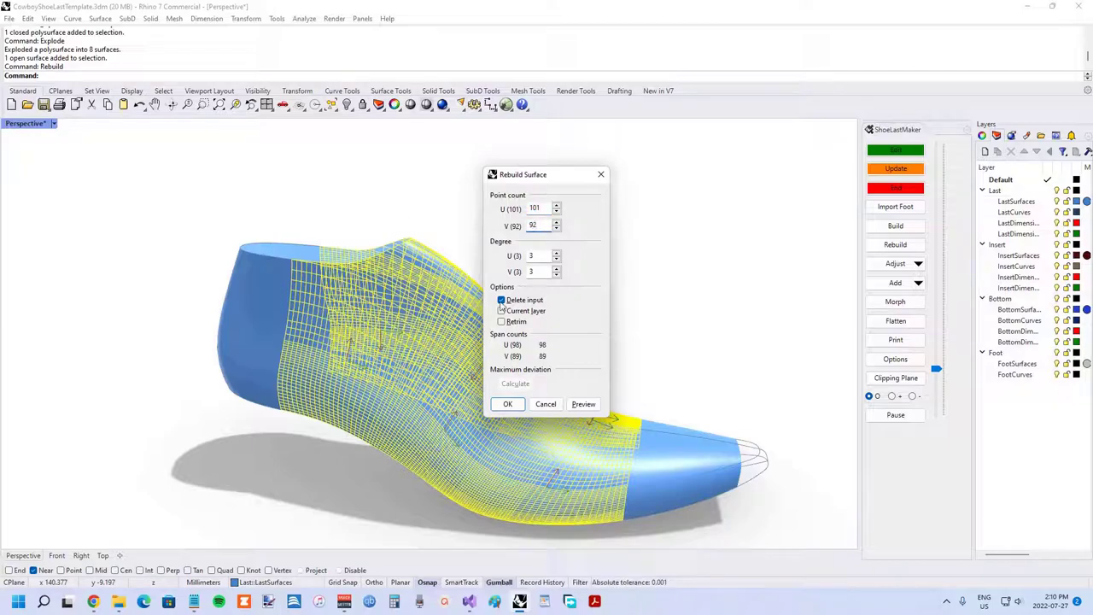
click(507, 404)
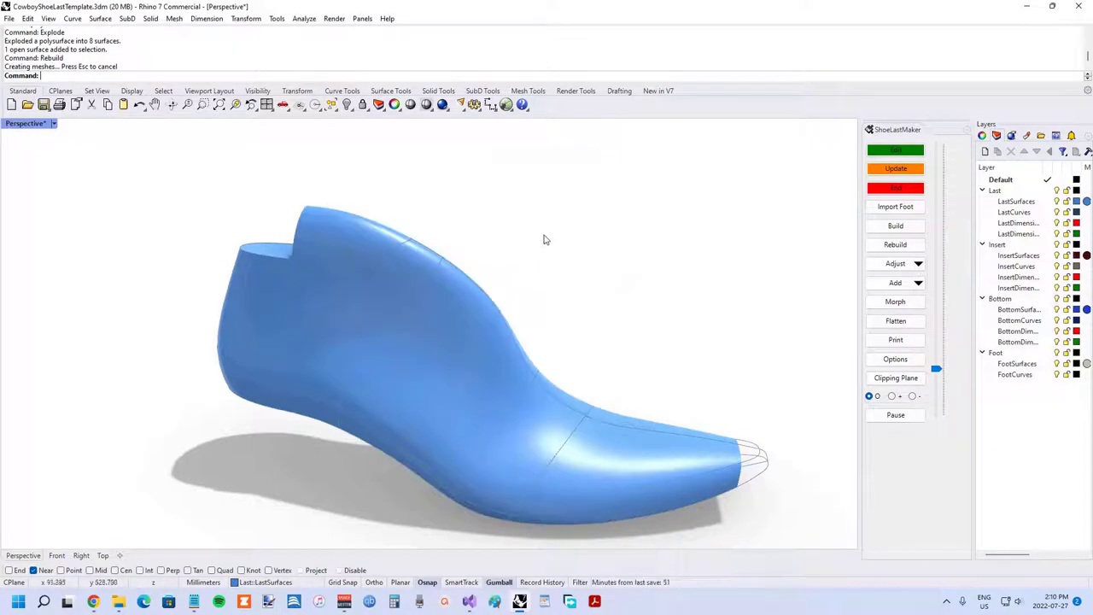
right_drag(544, 237, 330, 268)
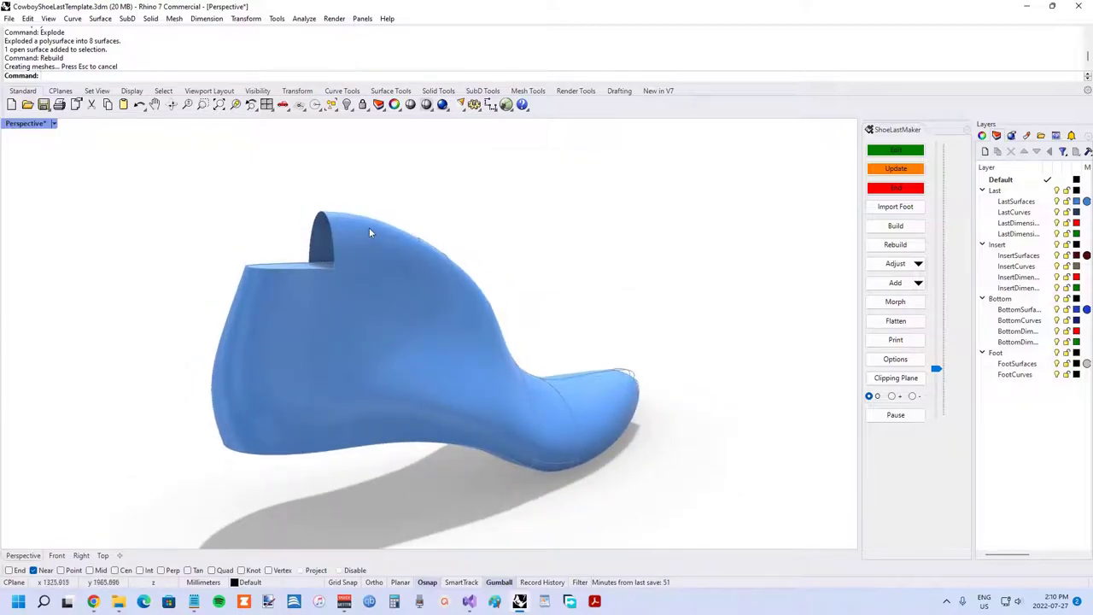
right_drag(432, 246, 318, 254)
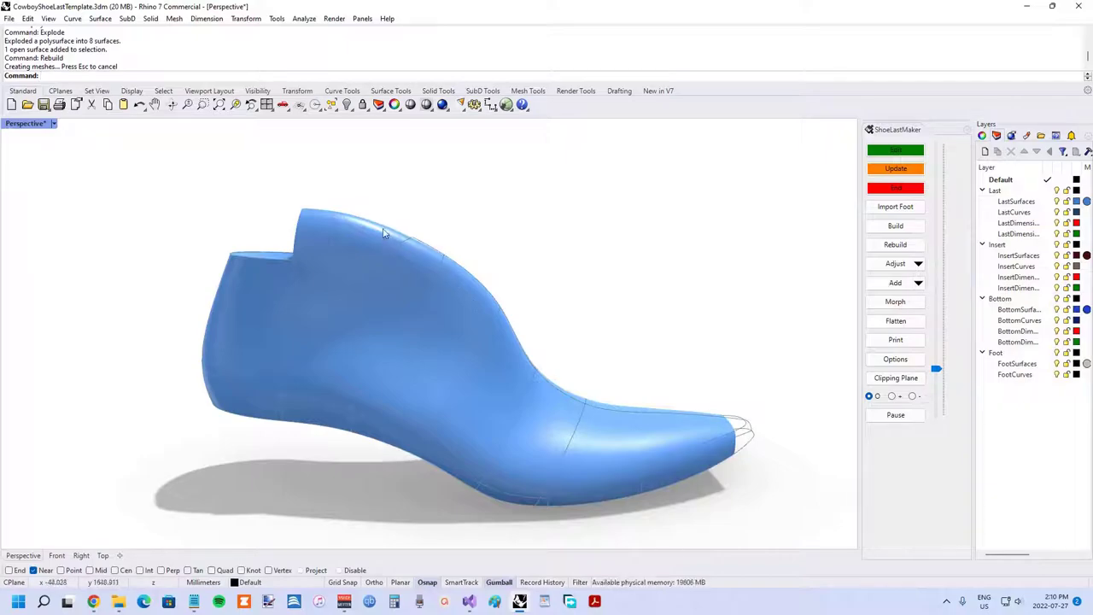
right_drag(456, 280, 424, 275)
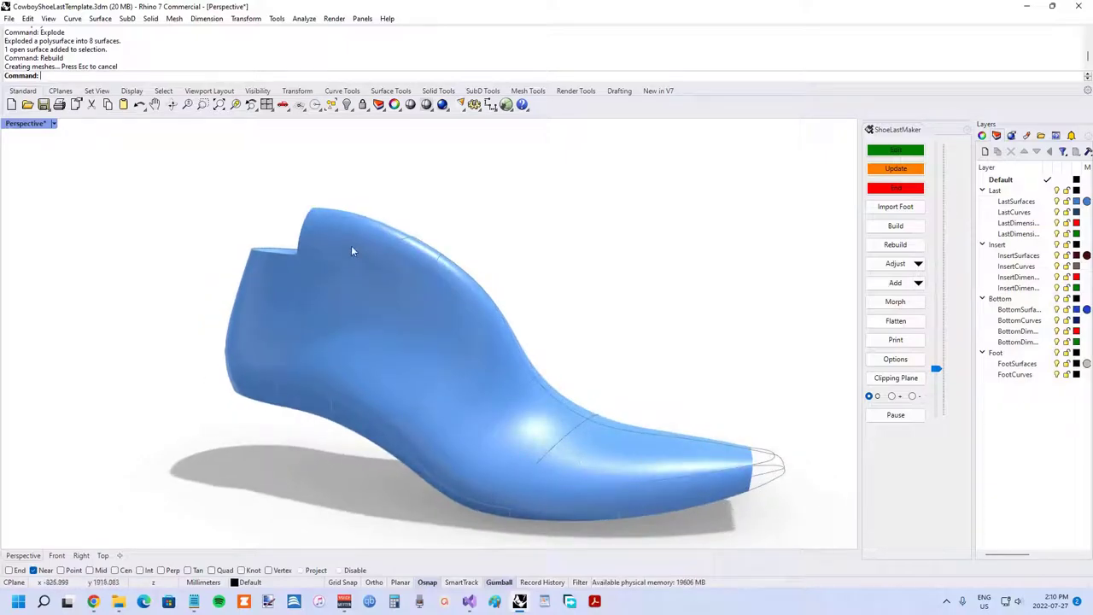
right_drag(347, 227, 366, 220)
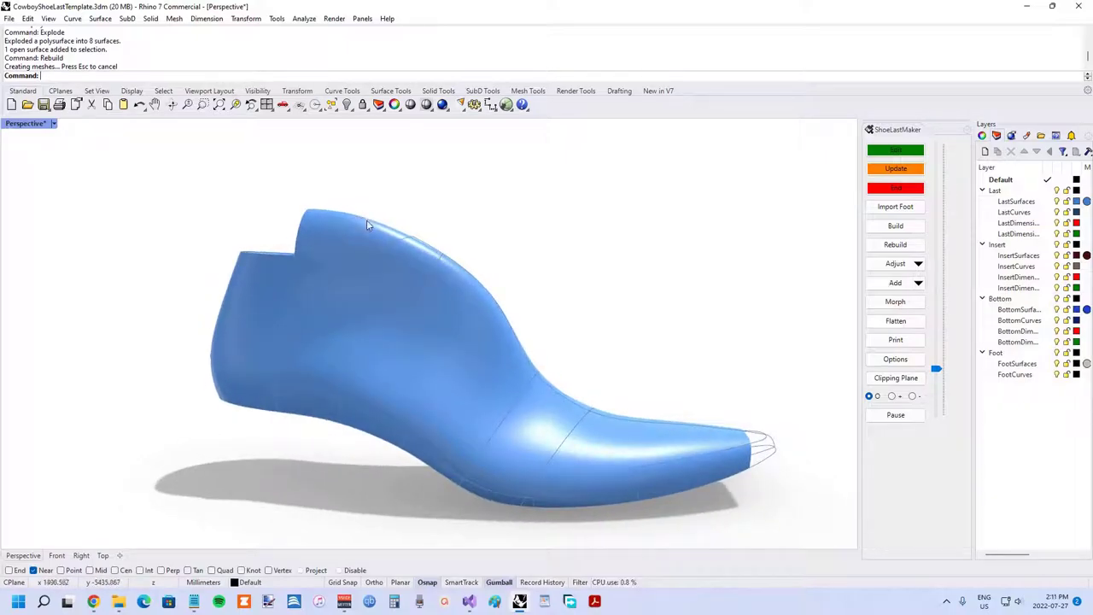
key(ctrl+z)
key(ctrl+z)
right_drag(439, 185, 444, 231)
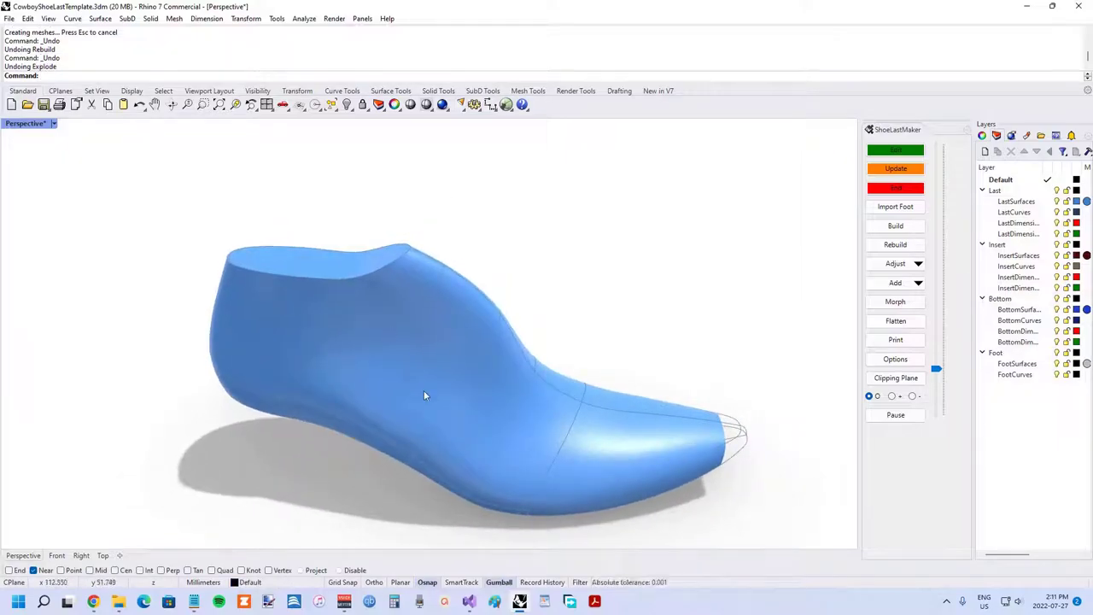
scroll(424, 394, up, 3)
scroll(404, 271, down, 3)
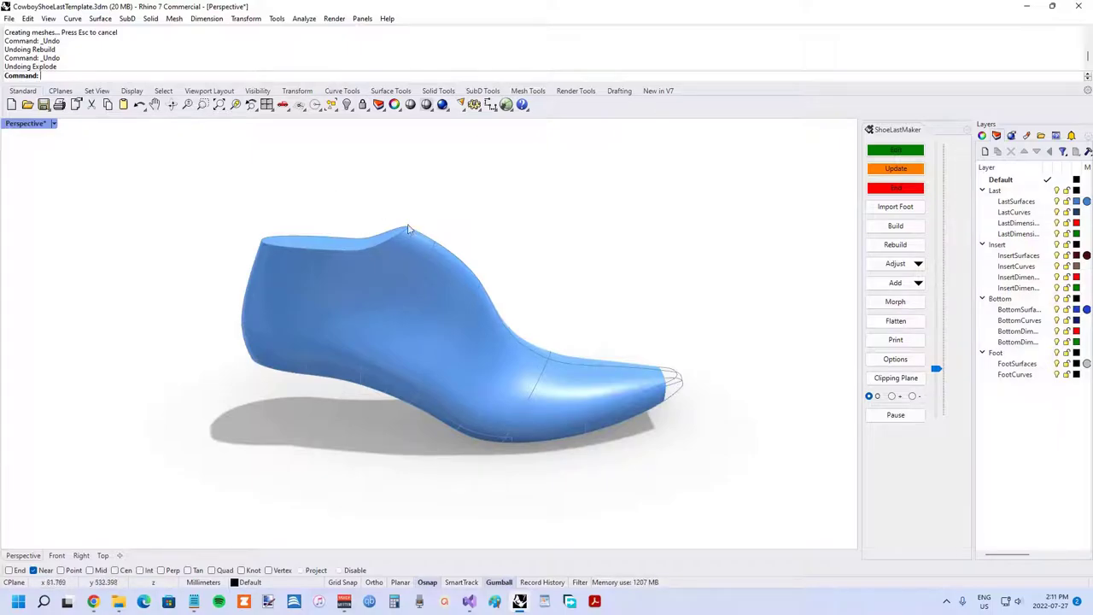
scroll(351, 214, up, 4)
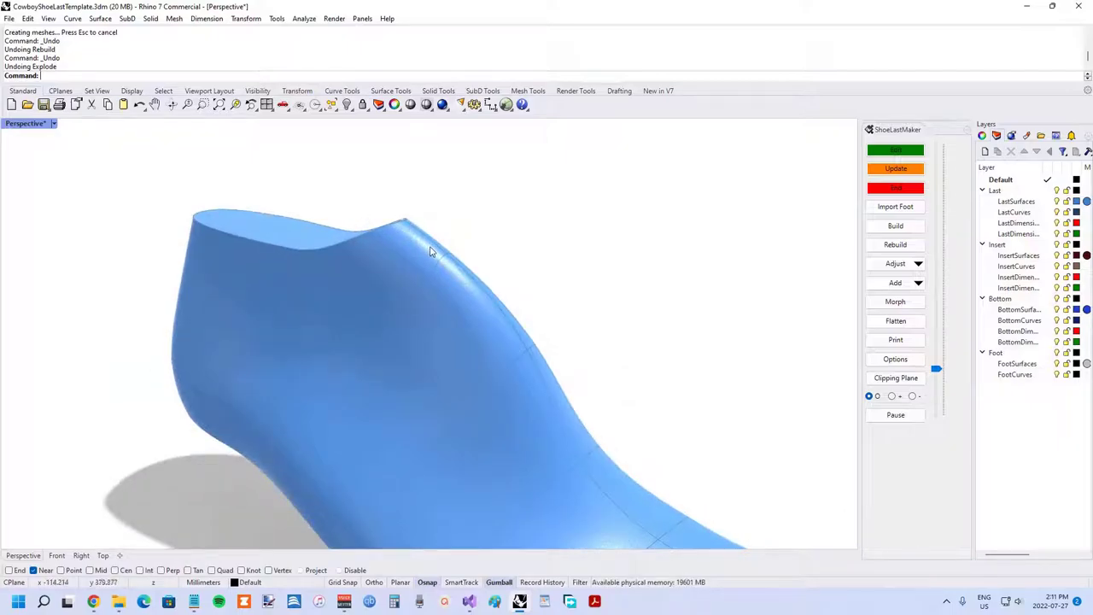
right_drag(457, 274, 415, 244)
scroll(335, 234, up, 5)
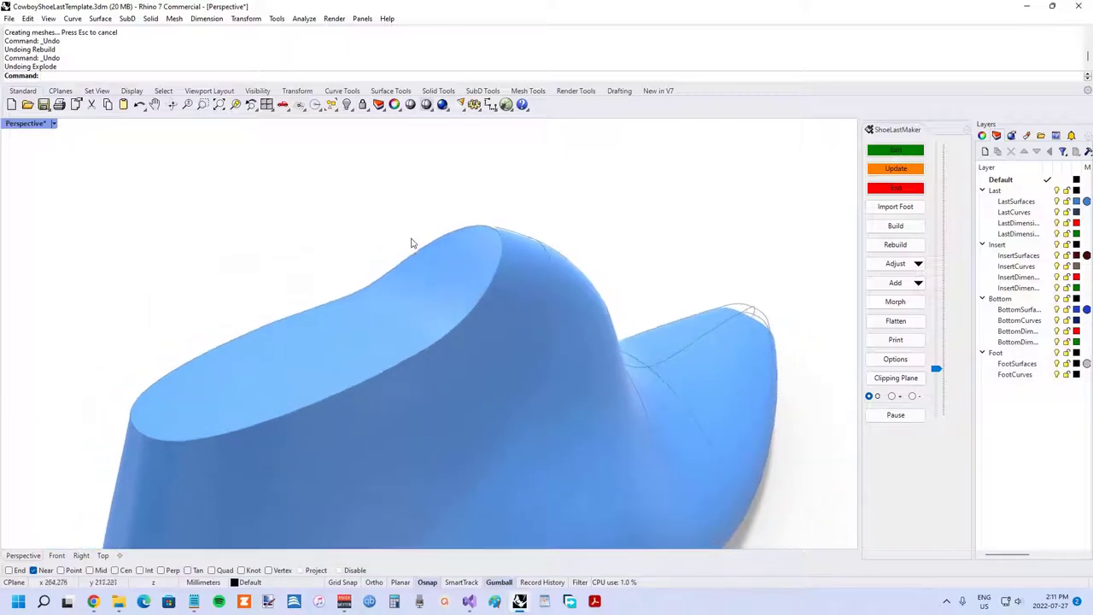
scroll(458, 324, down, 5)
right_drag(449, 301, 388, 272)
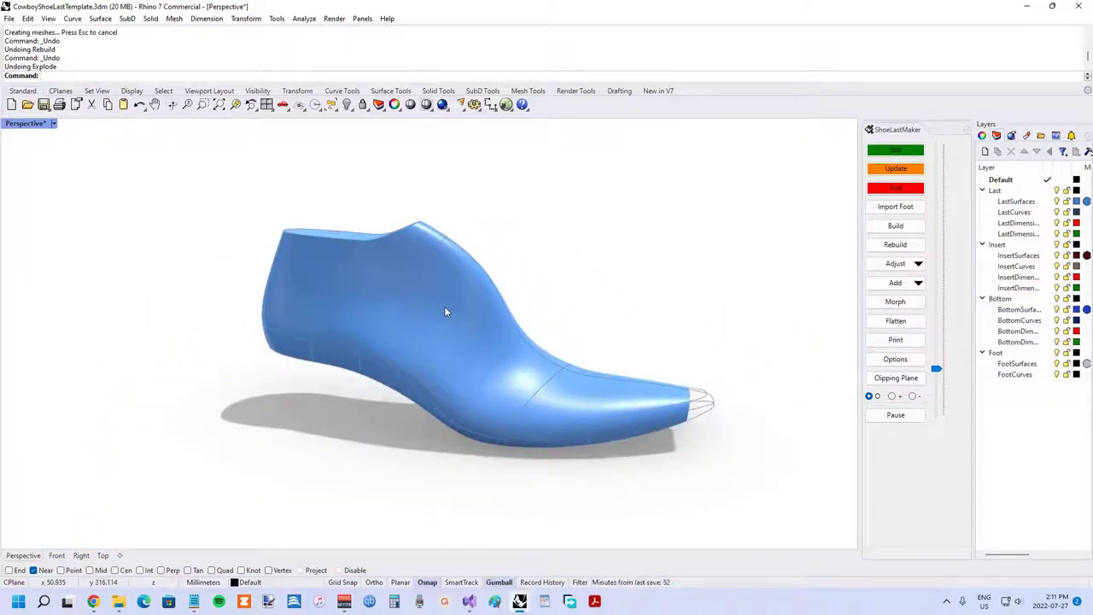
mouse_move(527, 264)
right_down()
mouse_move(268, 261)
mouse_move(686, 240)
mouse_move(296, 240)
mouse_move(458, 244)
mouse_move(522, 264)
right_up()
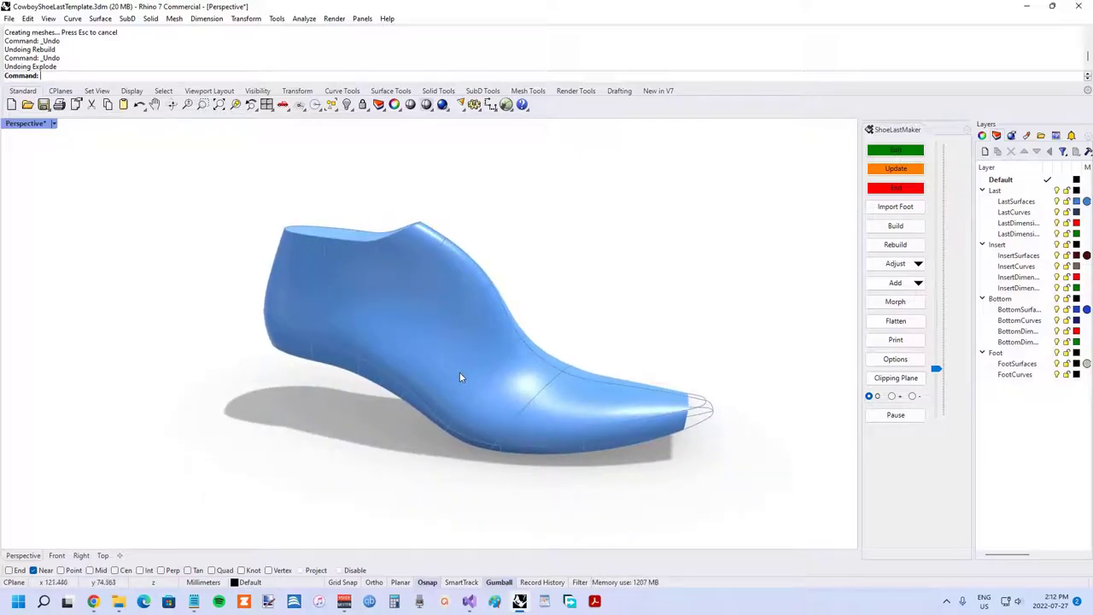
mouse_move(460, 372)
right_down()
mouse_move(458, 350)
mouse_move(491, 307)
mouse_move(539, 296)
mouse_move(600, 307)
mouse_move(429, 327)
mouse_move(303, 325)
mouse_move(435, 341)
mouse_move(442, 333)
mouse_move(463, 376)
right_up()
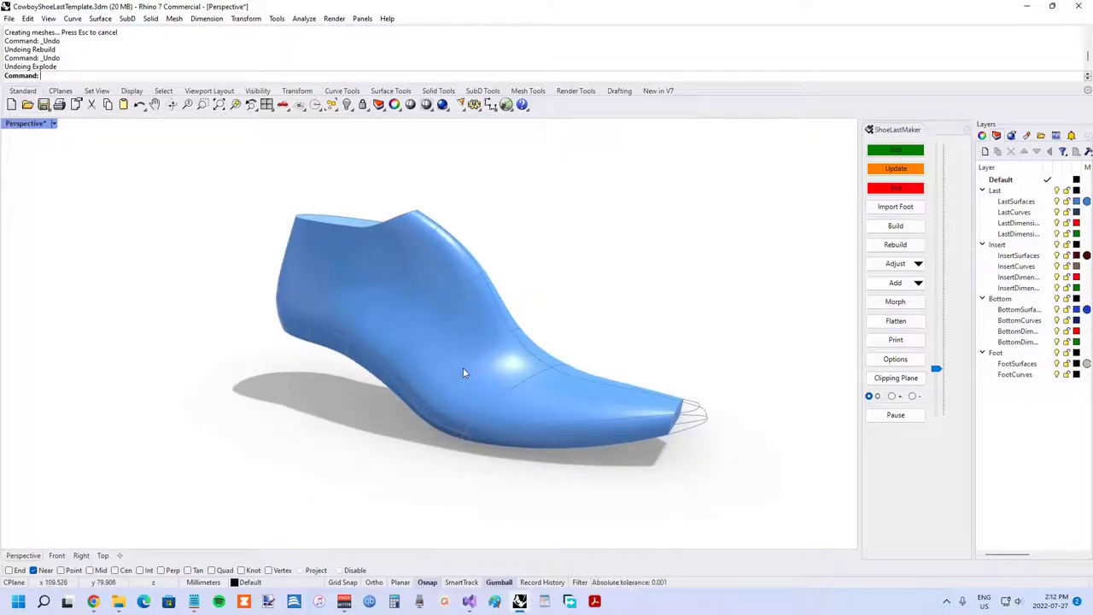